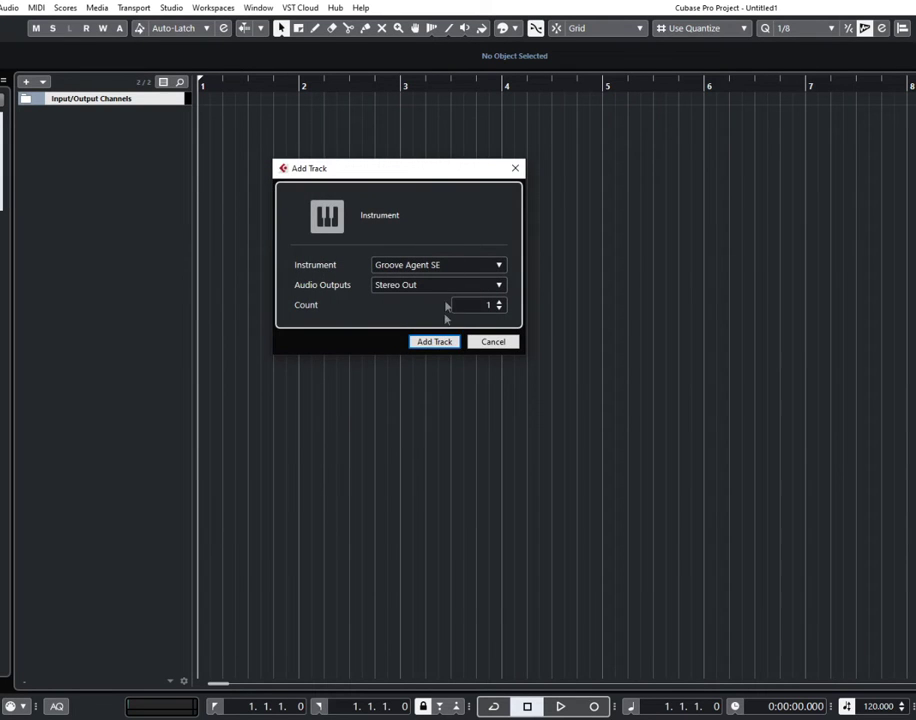
Step: Add the Groove Agent SE 01 instrument track and reposition its editor showing empty Kit 1
{"action": "left_click", "coordinate": [446, 342]}
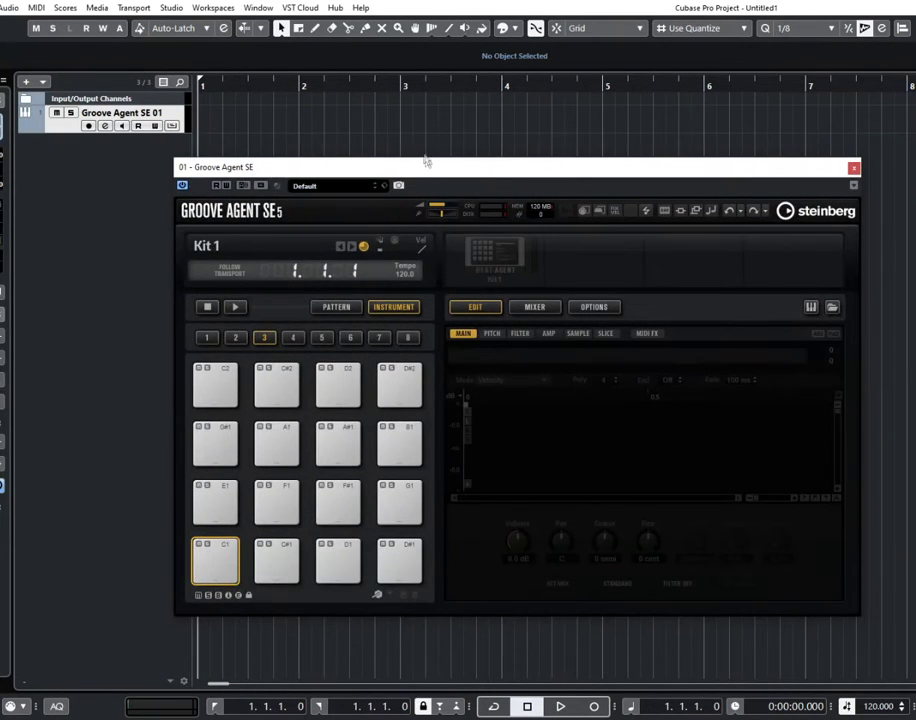
{"action": "mouse_move", "coordinate": [430, 165]}
{"action": "left_mouse_down"}
{"action": "mouse_move", "coordinate": [419, 151]}
{"action": "mouse_move", "coordinate": [389, 145]}
{"action": "left_mouse_up"}
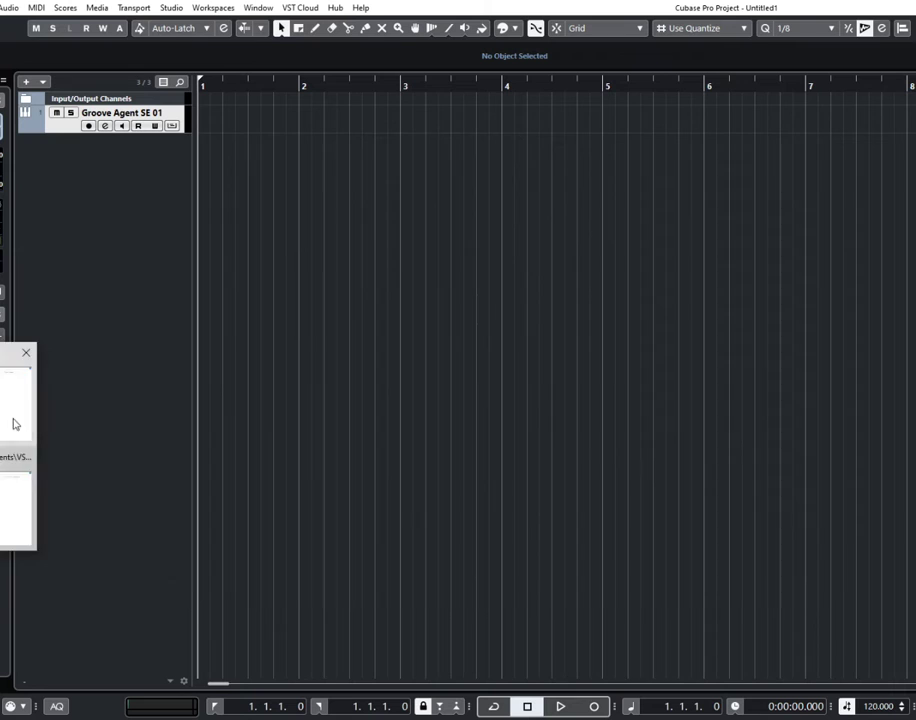
{"action": "left_click", "coordinate": [12, 412]}
{"action": "left_click", "coordinate": [749, 169]}
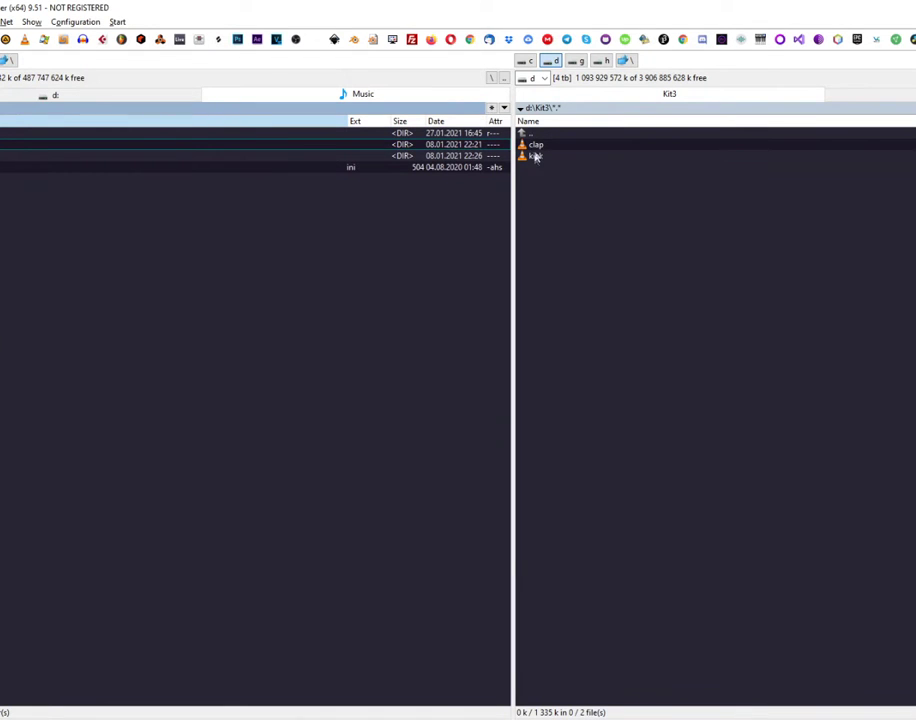
Step: Load kick.wav onto pad C1 and clap.wav onto pad C#1, then select pad C#1
{"action": "mouse_move", "coordinate": [536, 157]}
{"action": "left_mouse_down"}
{"action": "mouse_move", "coordinate": [552, 166]}
{"action": "mouse_move", "coordinate": [420, 152]}
{"action": "mouse_move", "coordinate": [233, 540]}
{"action": "mouse_move", "coordinate": [182, 541]}
{"action": "left_mouse_up"}
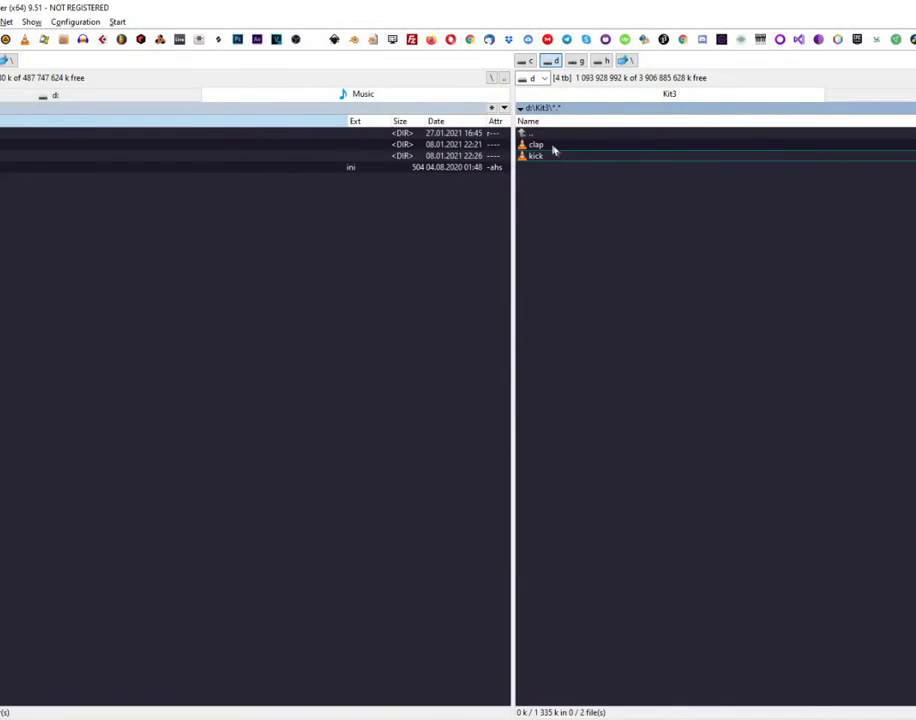
{"action": "left_click_drag", "start_coordinate": [553, 150], "coordinate": [241, 537]}
{"action": "left_click", "coordinate": [241, 537]}
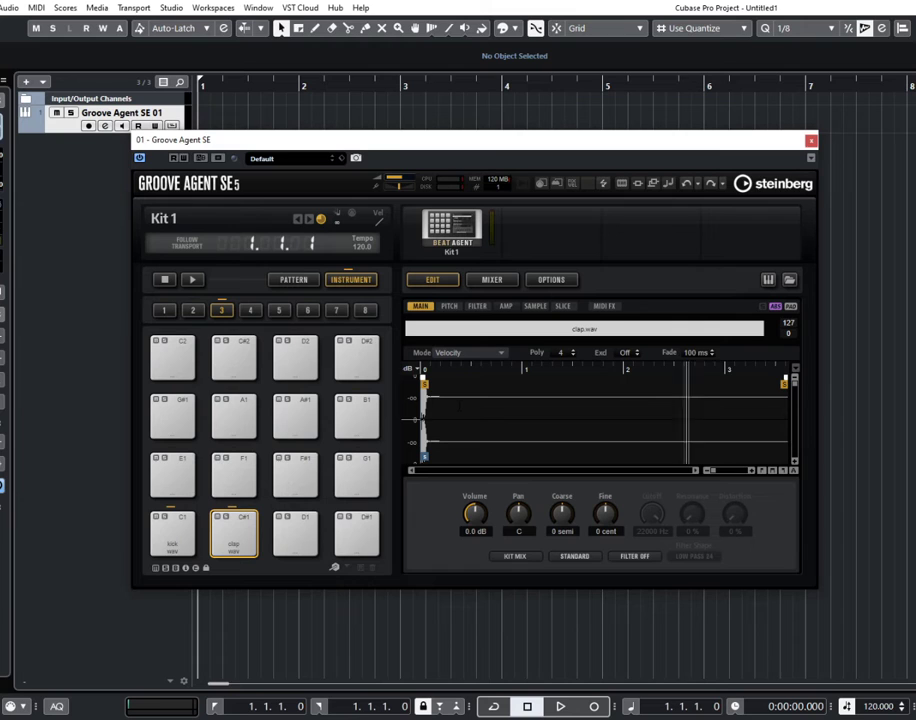
{"action": "left_click", "coordinate": [341, 159]}
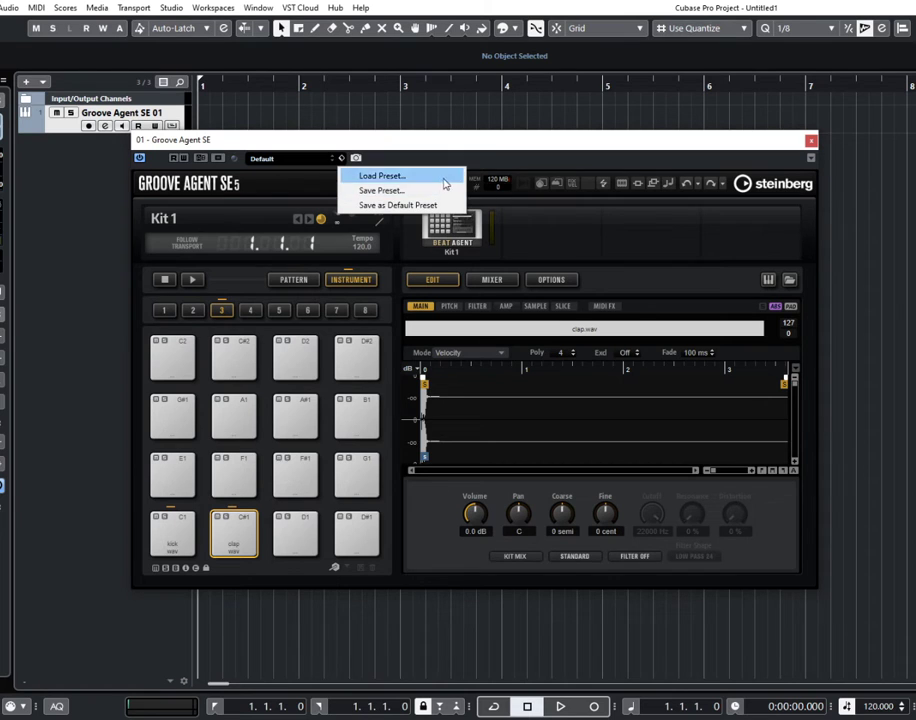
Step: Dismiss the kit options menu without saving and close the Groove Agent SE window
{"action": "left_click", "coordinate": [466, 158]}
{"action": "left_click", "coordinate": [448, 226]}
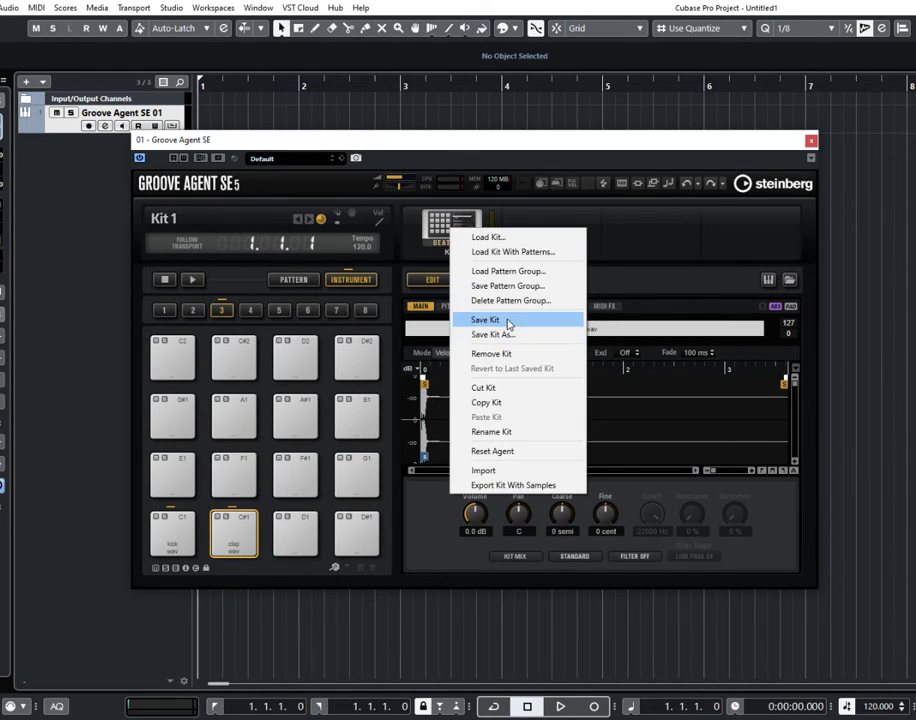
{"action": "left_click", "coordinate": [574, 150]}
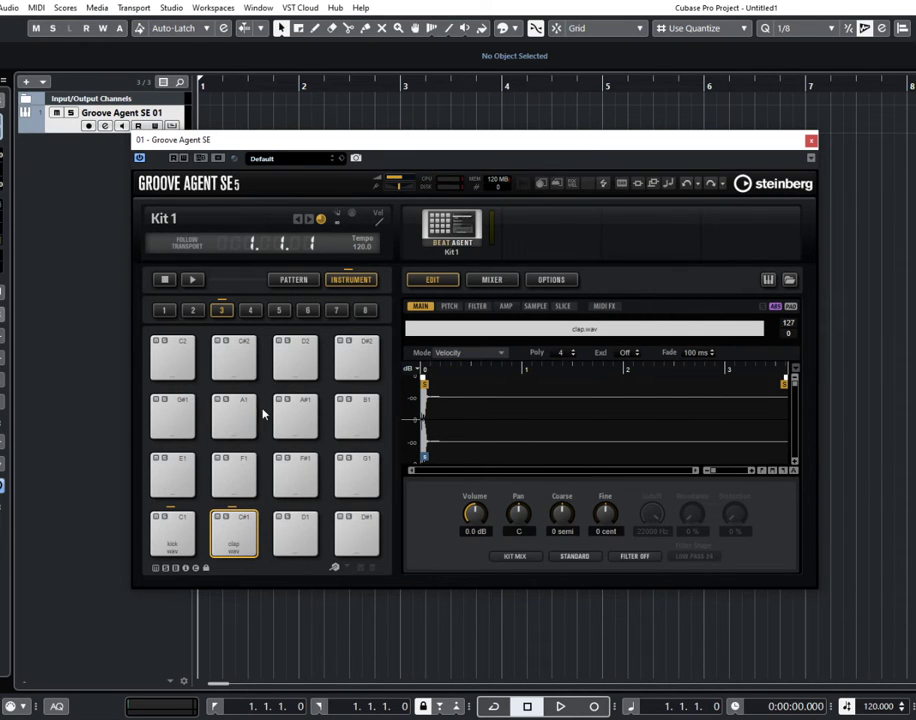
{"action": "left_click", "coordinate": [2, 316]}
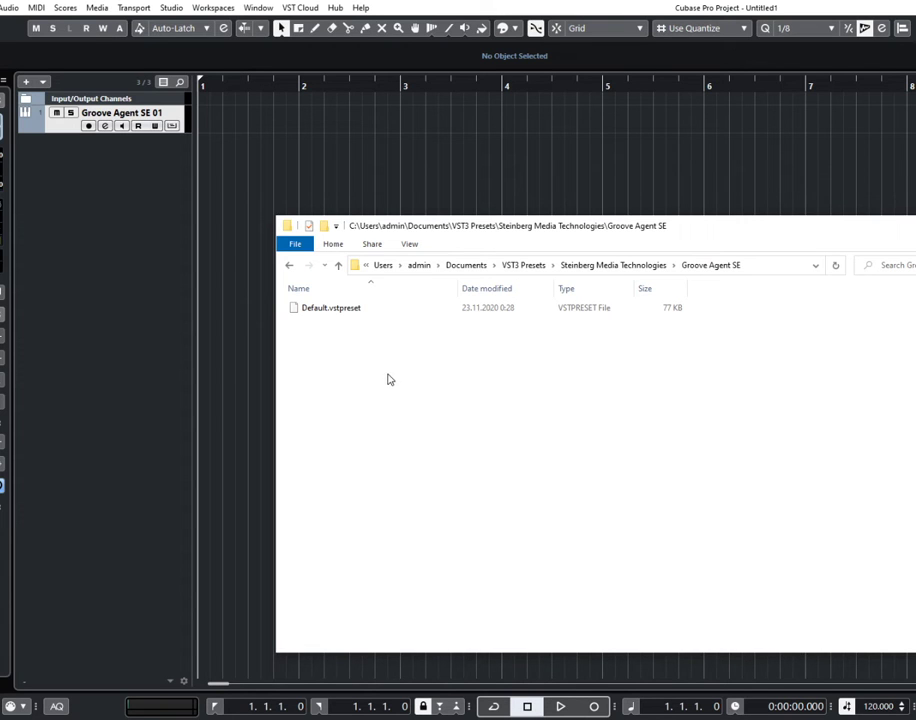
Step: Select Default.vstpreset in the Groove Agent SE presets folder
{"action": "left_click", "coordinate": [333, 310]}
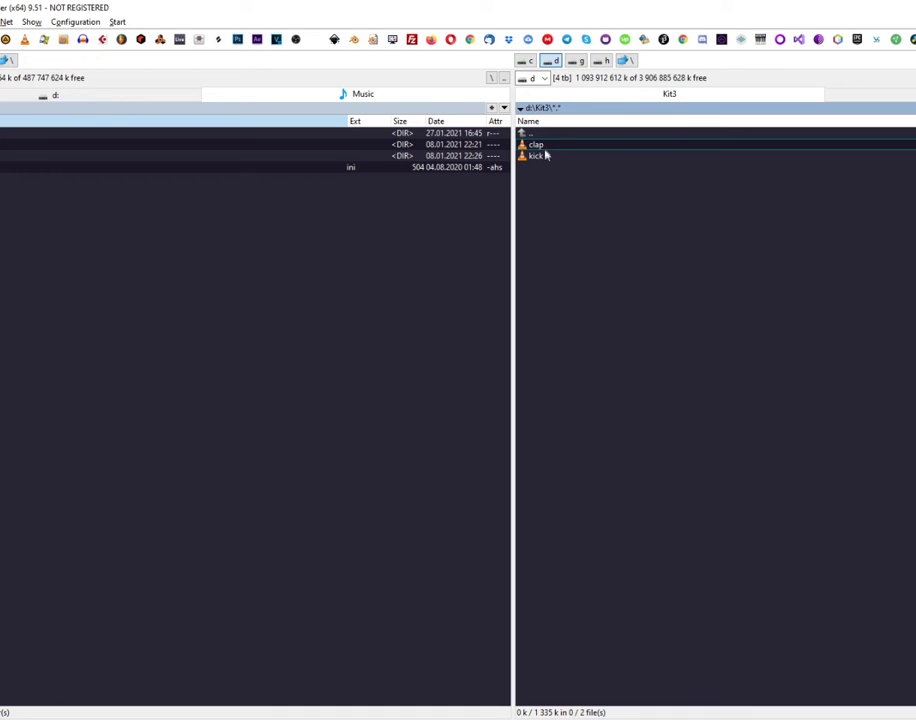
Step: Select the kick sample in Total Commander's d:\Kit3 folder
{"action": "left_click", "coordinate": [546, 158]}
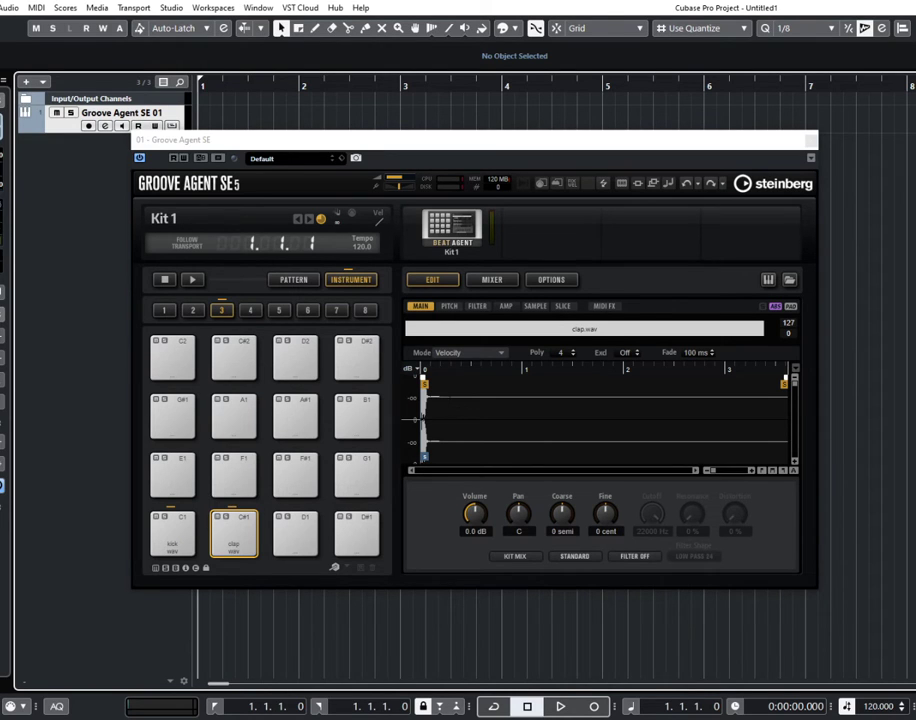
Step: Export Kit 1 with its samples to the Music folder under the preset name BlaBlaKit
{"action": "left_click", "coordinate": [450, 230]}
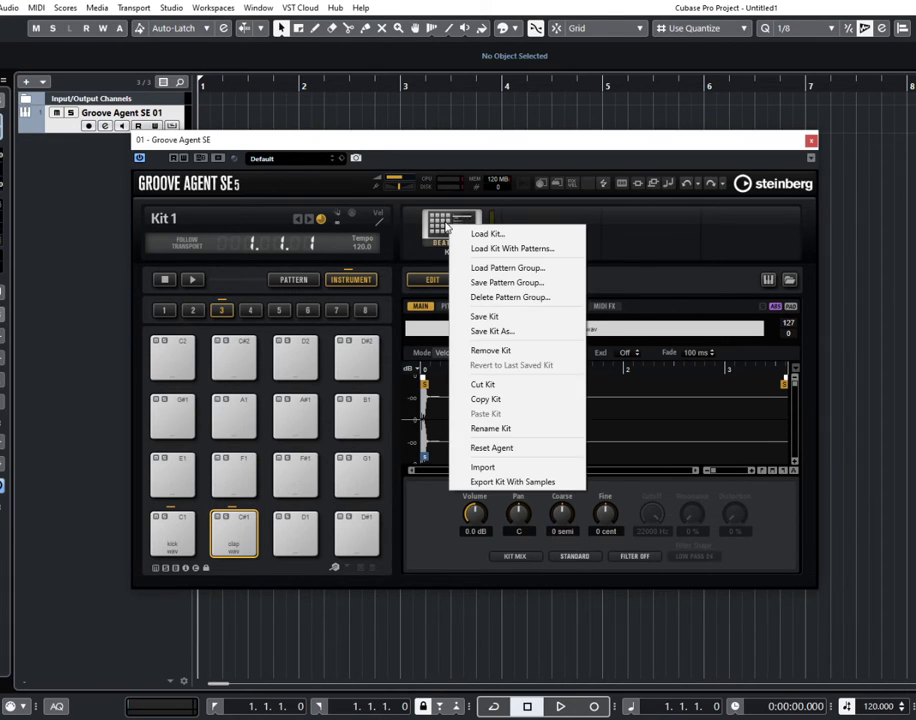
{"action": "left_click", "coordinate": [442, 223]}
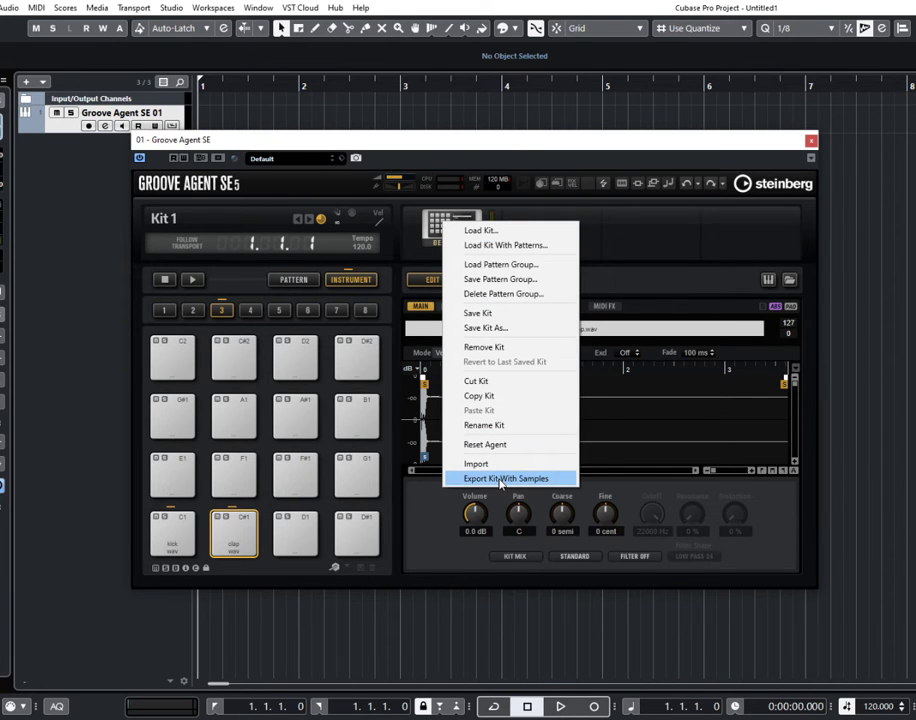
{"action": "left_click", "coordinate": [502, 480]}
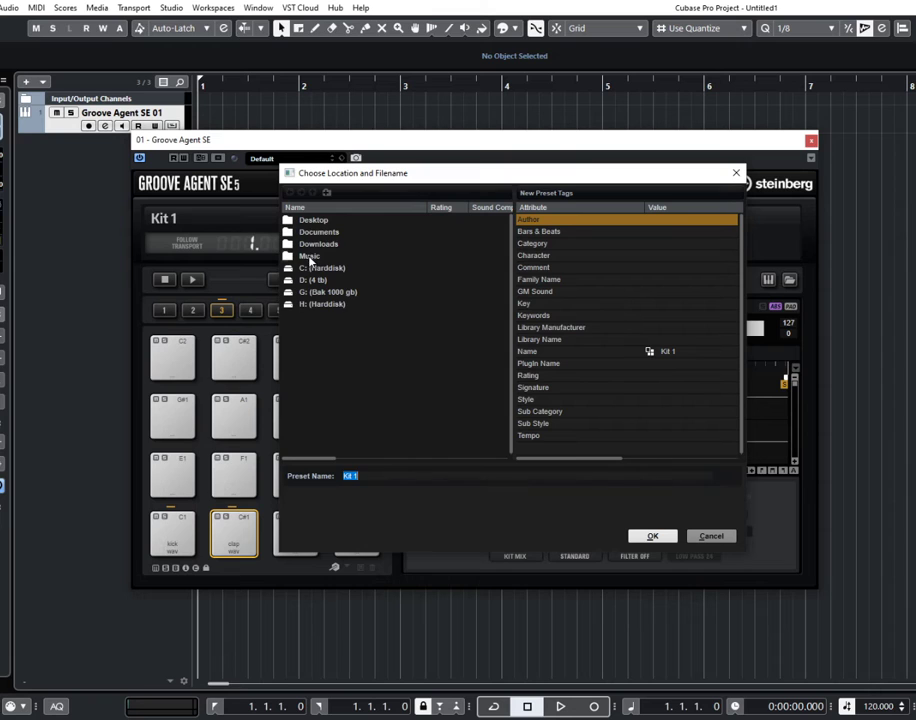
{"action": "double_click", "coordinate": [310, 257]}
{"action": "left_click", "coordinate": [402, 478]}
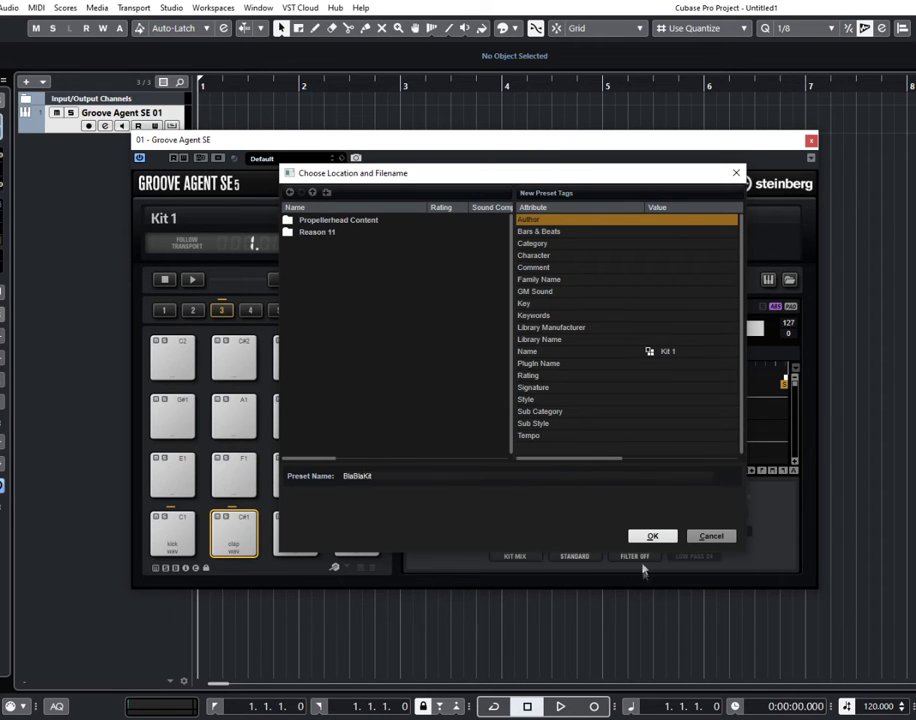
{"action": "left_click", "coordinate": [650, 535]}
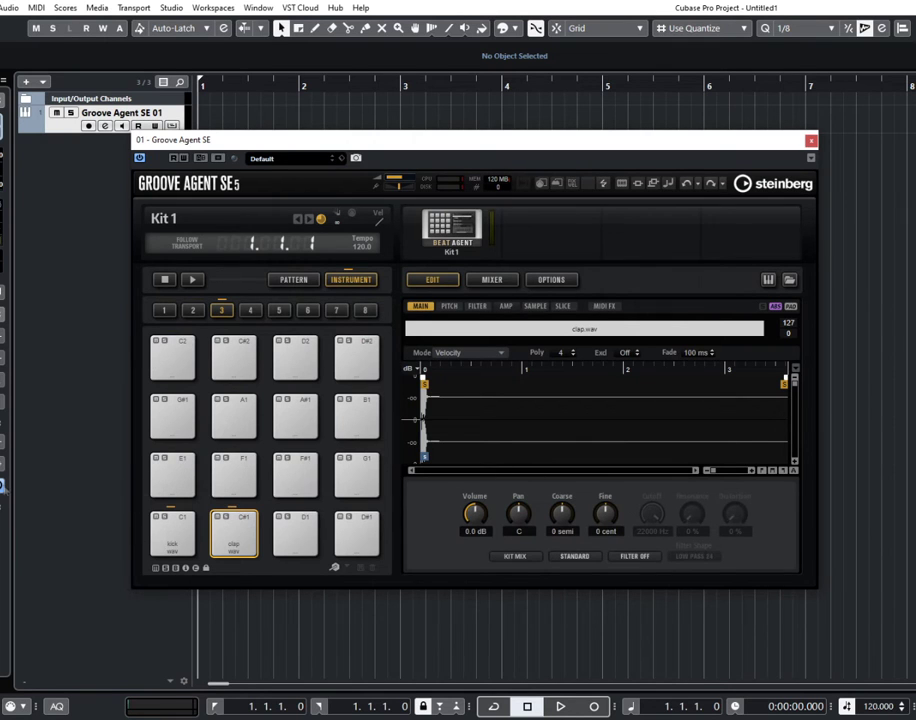
Step: Check that Music holds BlaBlaKit.vstpreset and a BlaBlaKit\samples folder with the exported WAVs
{"action": "left_click", "coordinate": [4, 350]}
{"action": "left_click", "coordinate": [5, 296]}
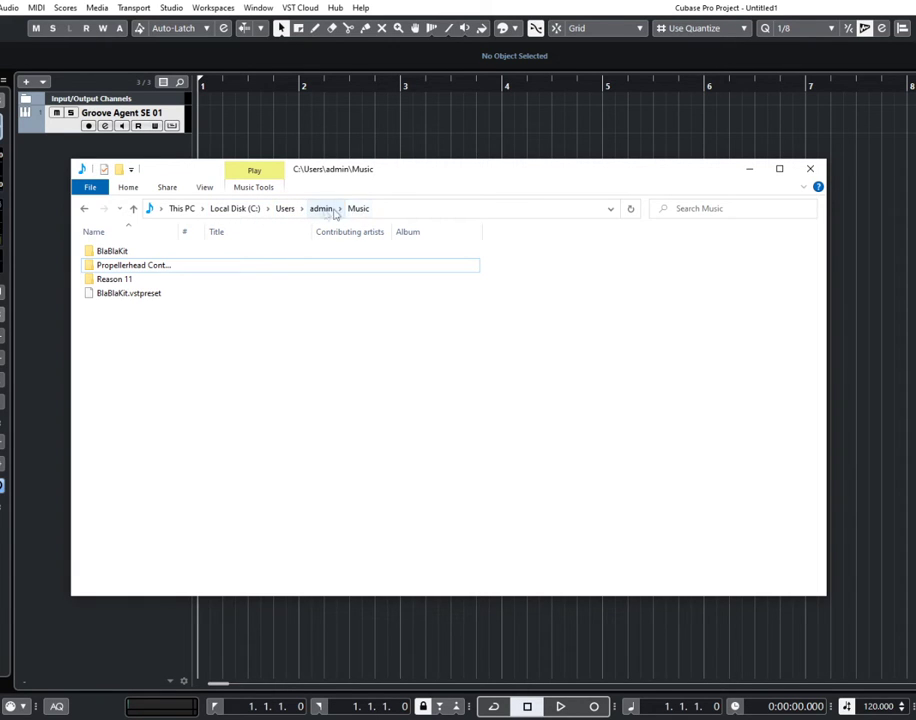
{"action": "left_click", "coordinate": [136, 297]}
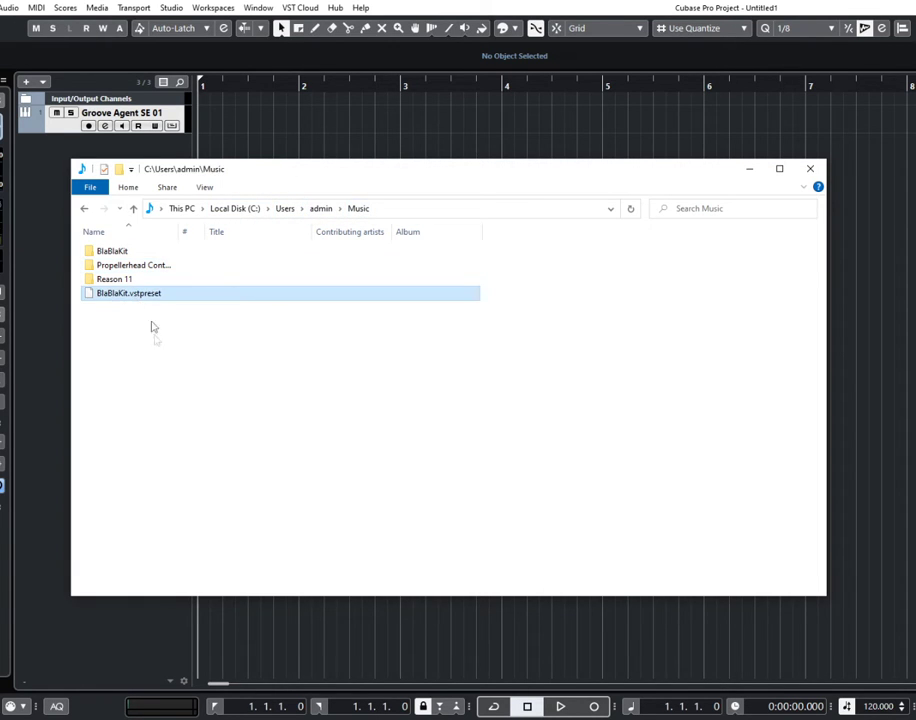
{"action": "left_click", "coordinate": [117, 256]}
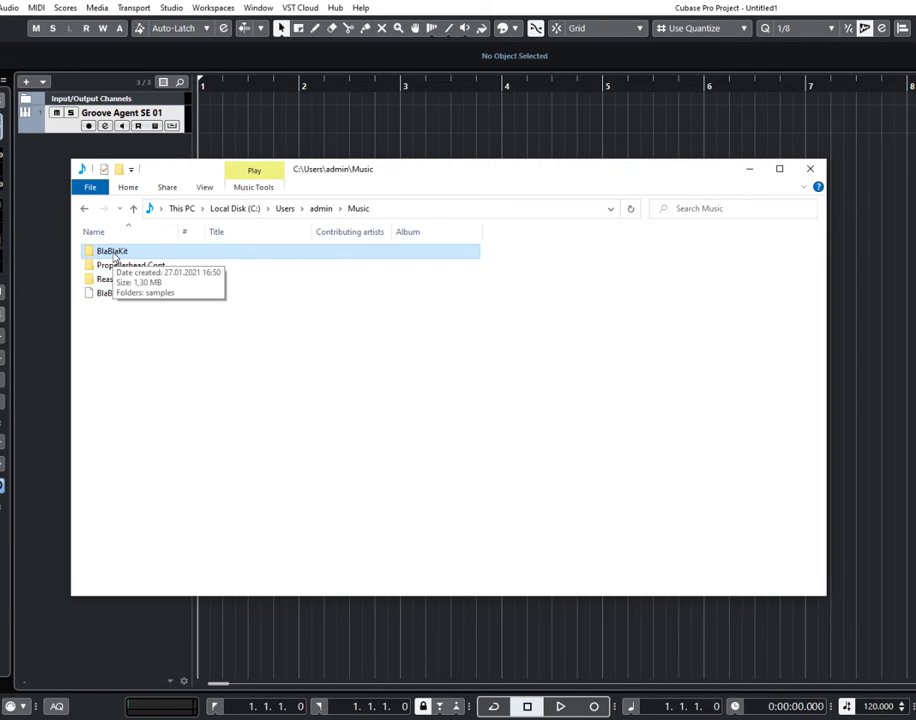
{"action": "double_click", "coordinate": [115, 255]}
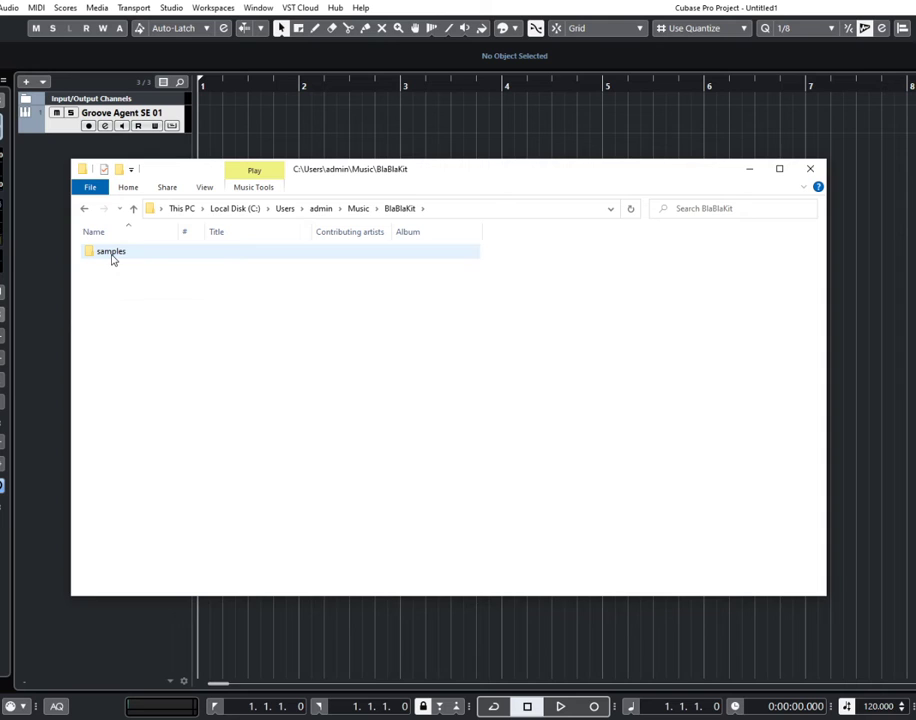
{"action": "left_click", "coordinate": [113, 256]}
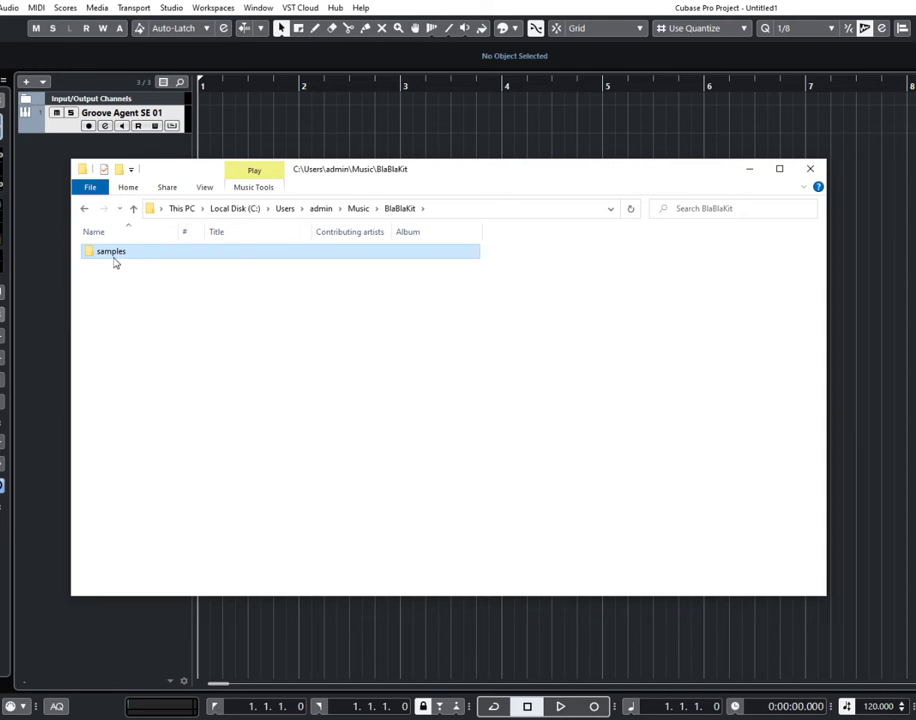
{"action": "double_click", "coordinate": [114, 257]}
{"action": "key", "text": "BackSpace"}
{"action": "key", "text": "BackSpace"}
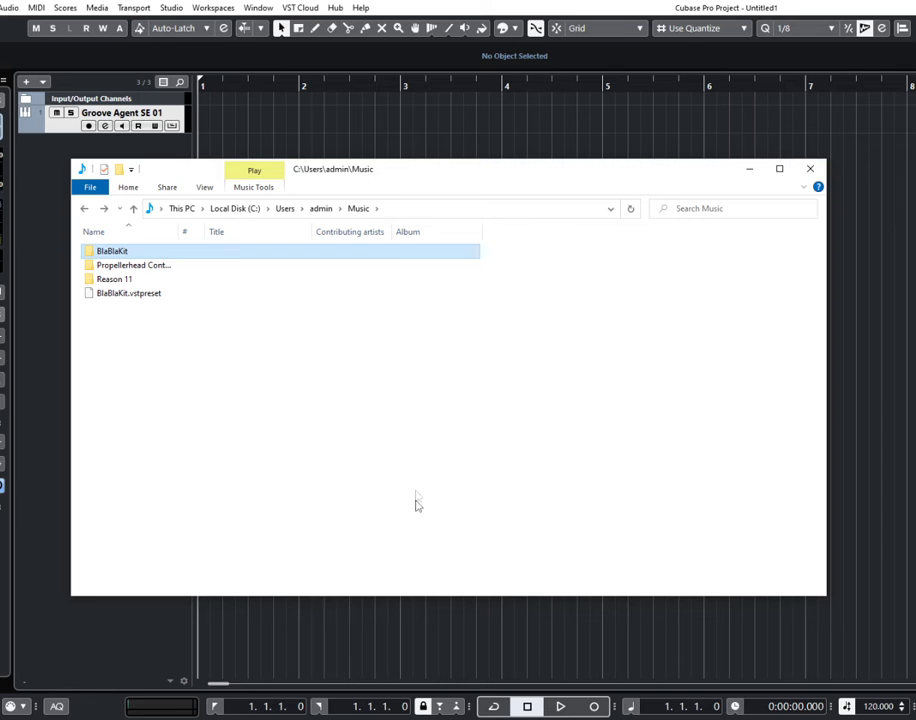
{"action": "left_click", "coordinate": [409, 613]}
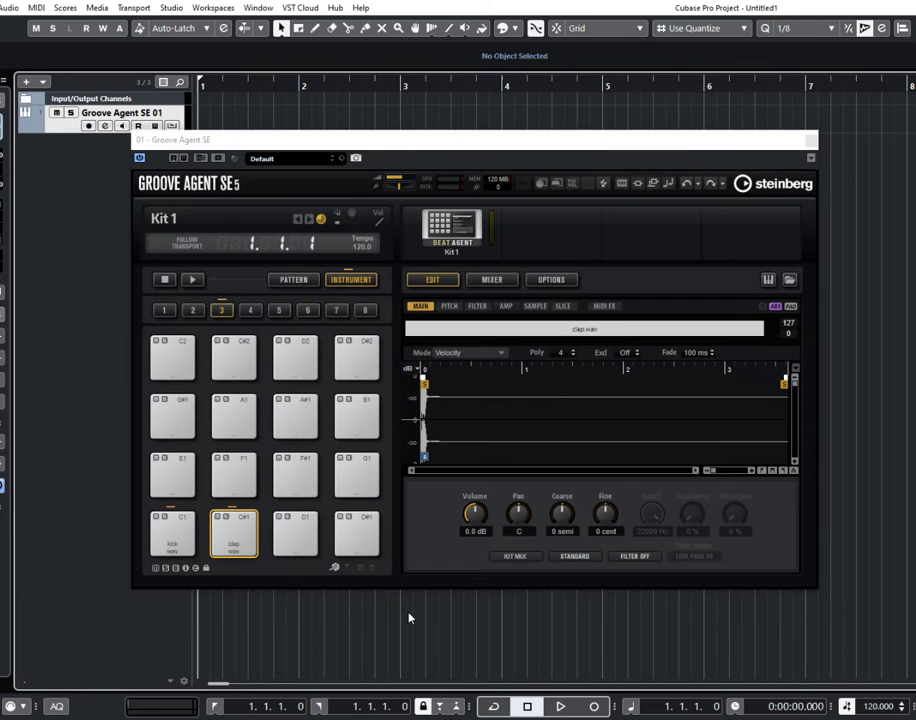
Step: Clear Kit 1 with Reset Agent, and search the preset browser for 'Blabla' without loading anything
{"action": "left_click", "coordinate": [462, 230]}
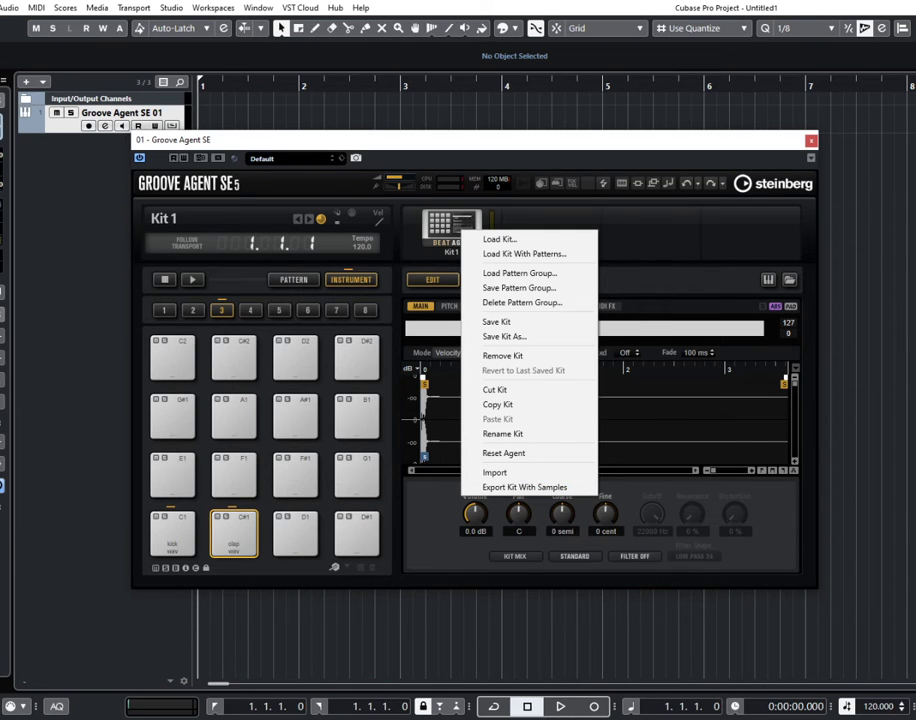
{"action": "left_click", "coordinate": [495, 472]}
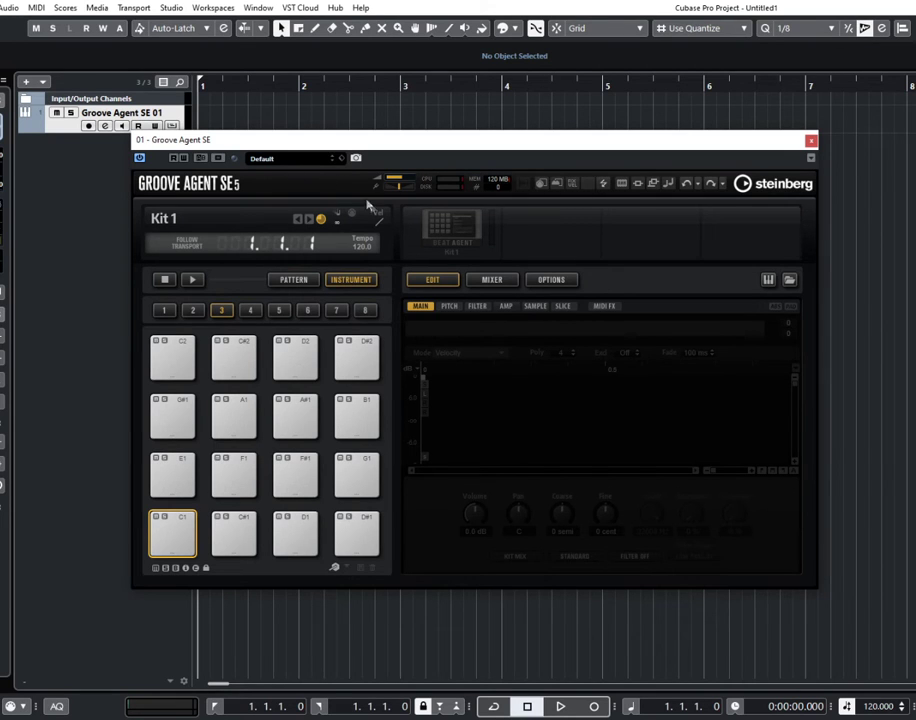
{"action": "left_click", "coordinate": [341, 159]}
{"action": "left_click", "coordinate": [372, 172]}
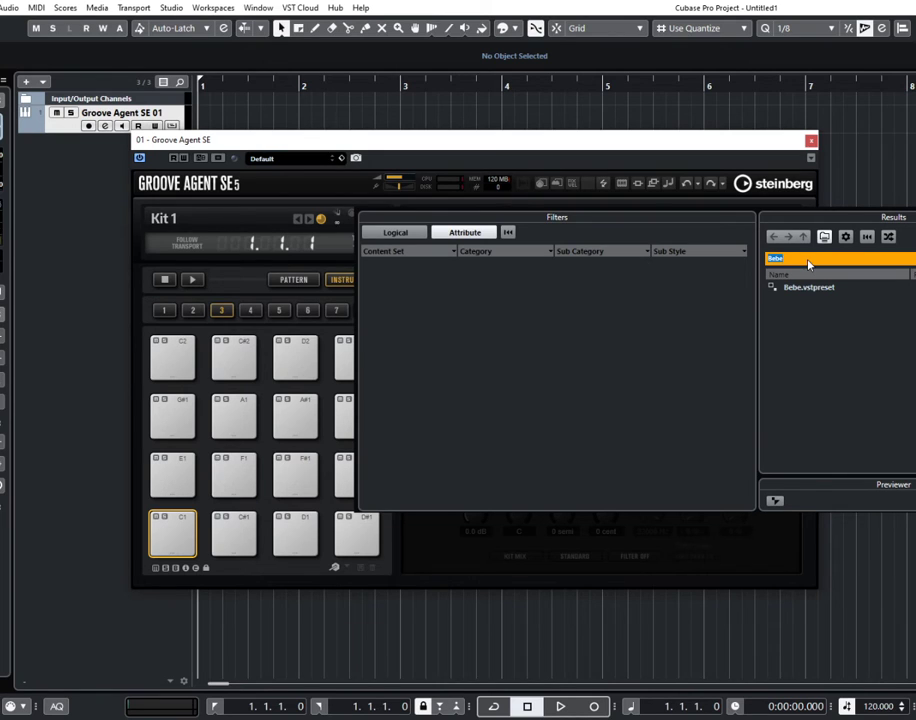
{"action": "type", "text": "Blabla"}
{"action": "left_click", "coordinate": [533, 140]}
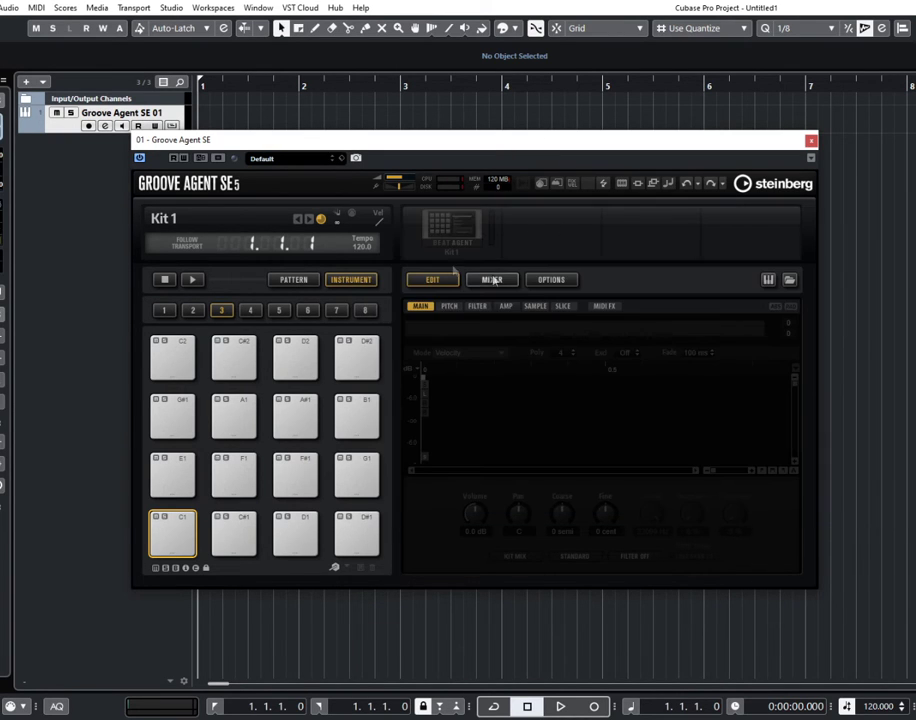
{"action": "right_click", "coordinate": [447, 232]}
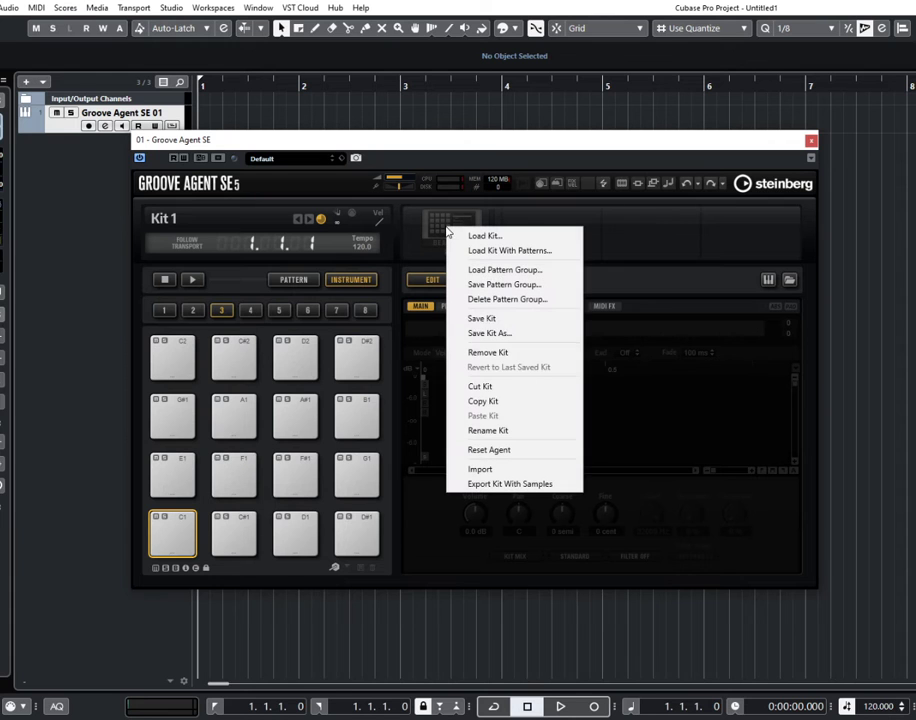
Step: Import BlaBlaKit.vstpreset as a kit, with the file type filter set to Any Type (*.*)
{"action": "left_click", "coordinate": [540, 470]}
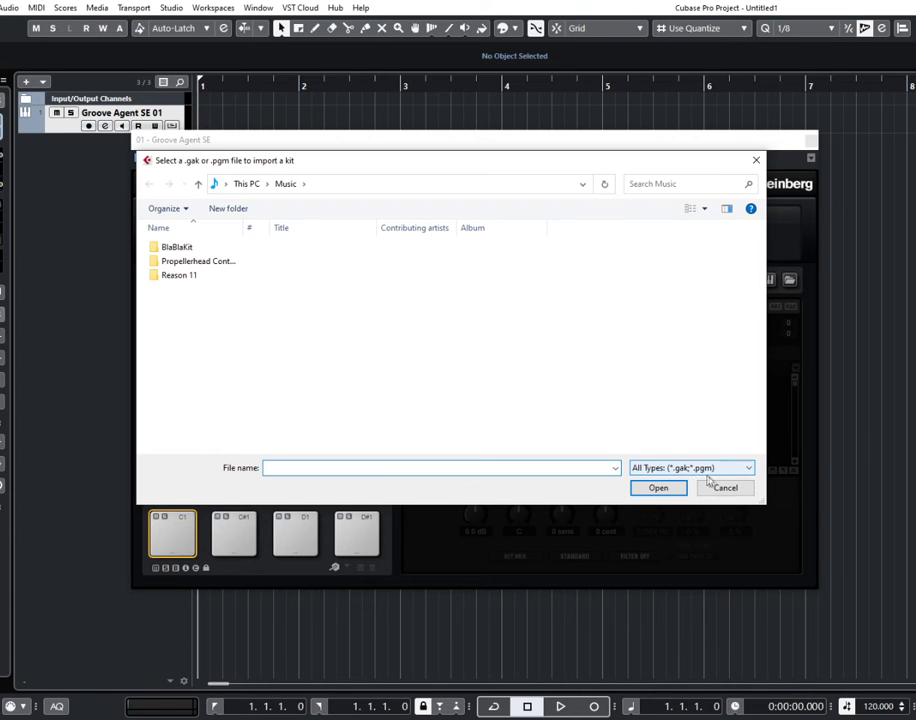
{"action": "left_click", "coordinate": [703, 474]}
{"action": "left_click", "coordinate": [697, 482]}
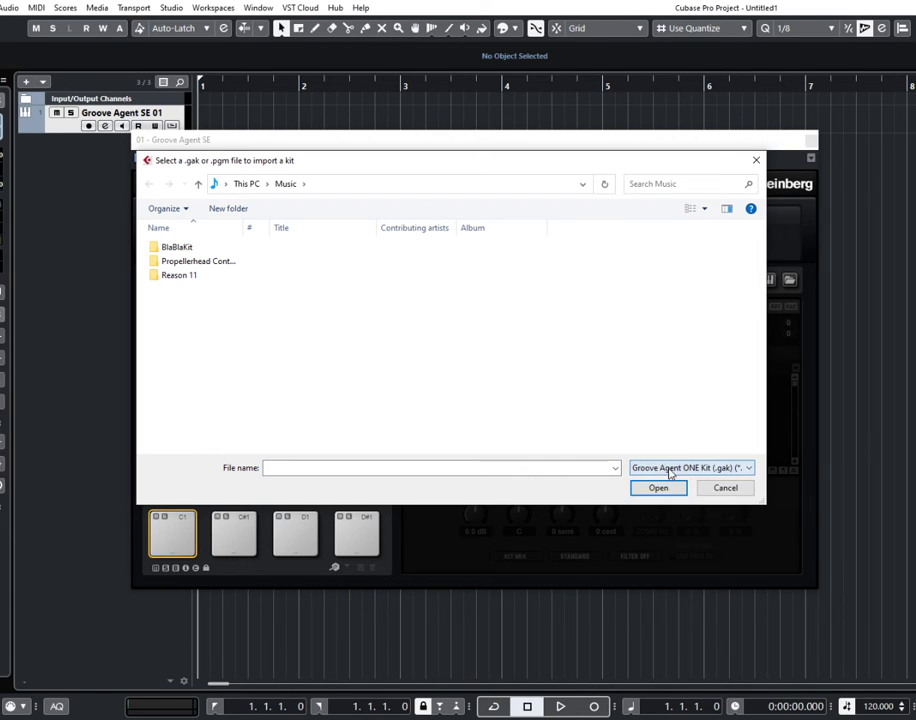
{"action": "left_click", "coordinate": [718, 476]}
{"action": "left_click", "coordinate": [660, 490]}
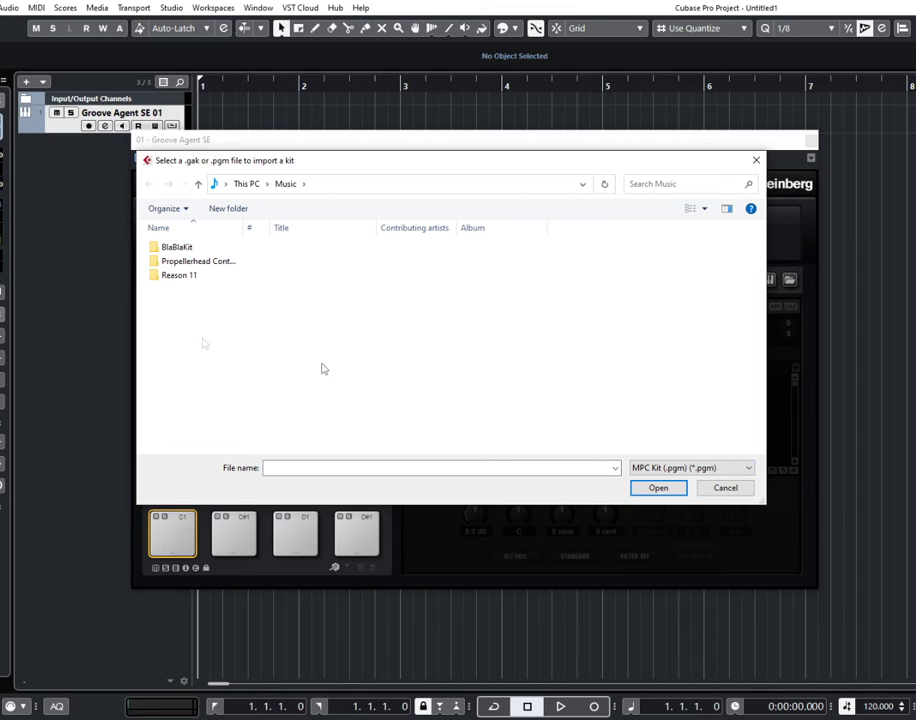
{"action": "left_click", "coordinate": [646, 467]}
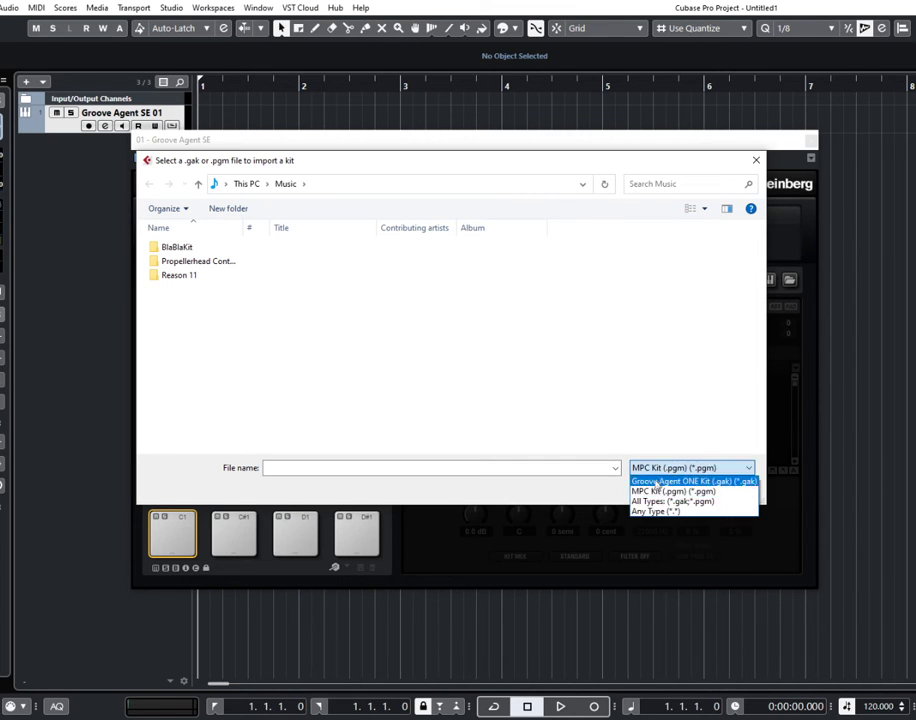
{"action": "left_click", "coordinate": [652, 512]}
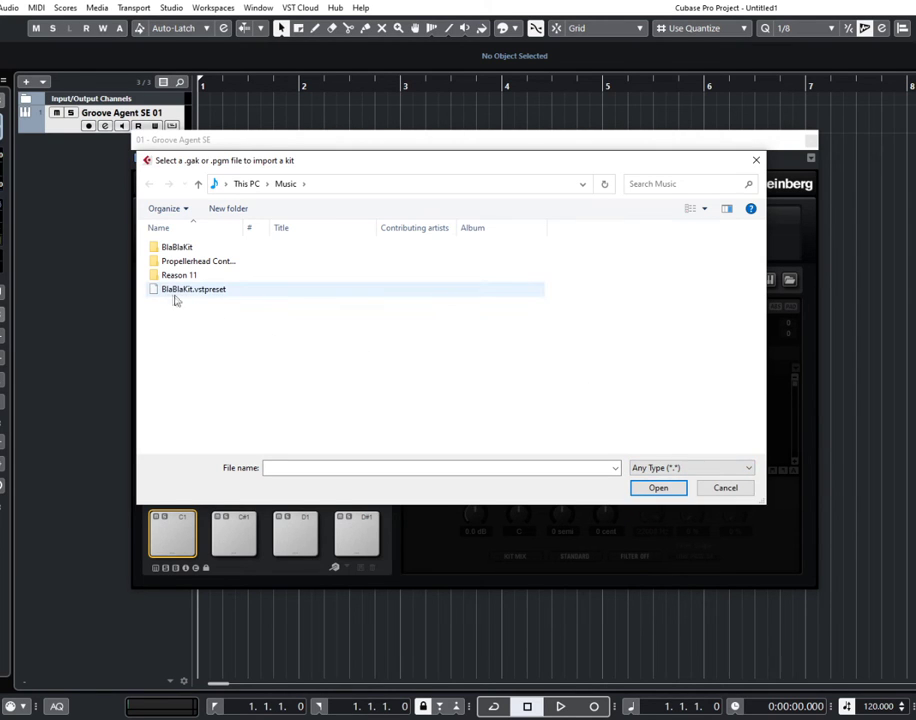
{"action": "left_click", "coordinate": [202, 292]}
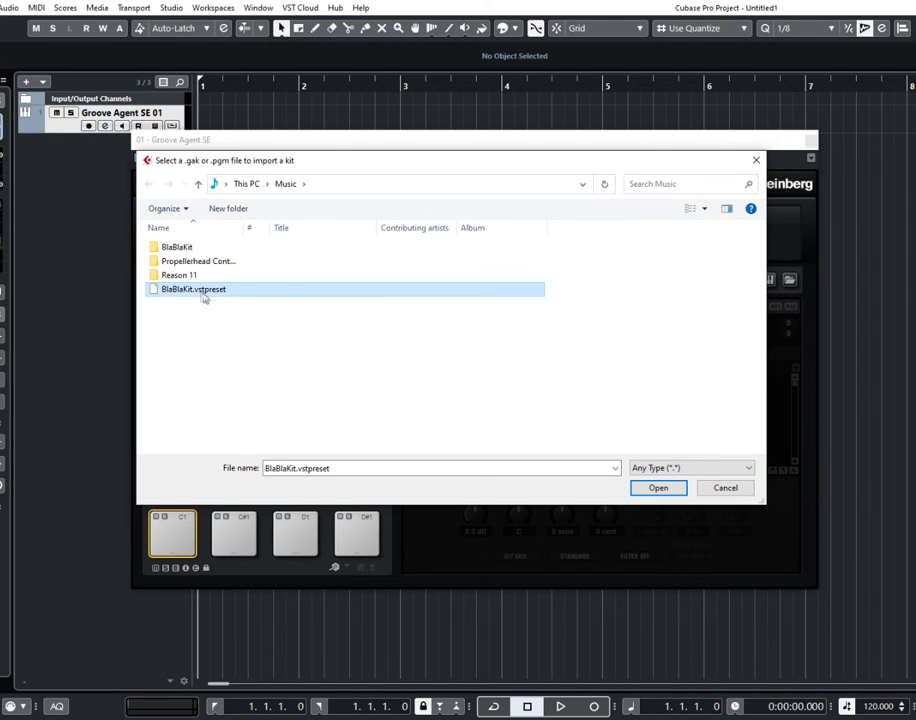
{"action": "left_click", "coordinate": [652, 490]}
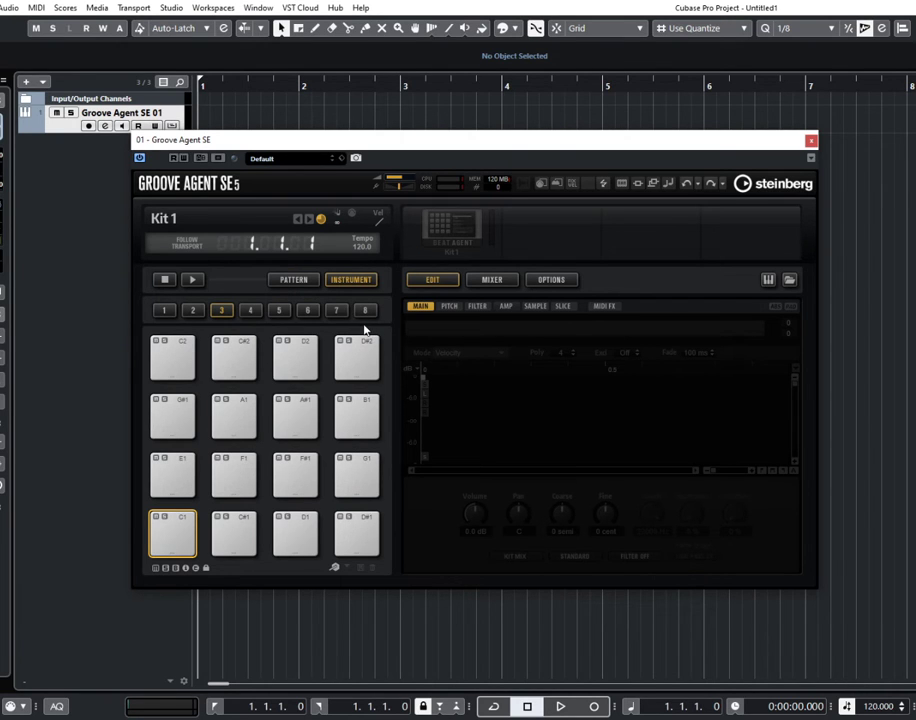
Step: Move BlaBlaKit.vstpreset and the BlaBlaKit folder from Music into VST3 Presets\Steinberg Media Technologies\Groove Agent SE
{"action": "key", "text": "alt+Tab"}
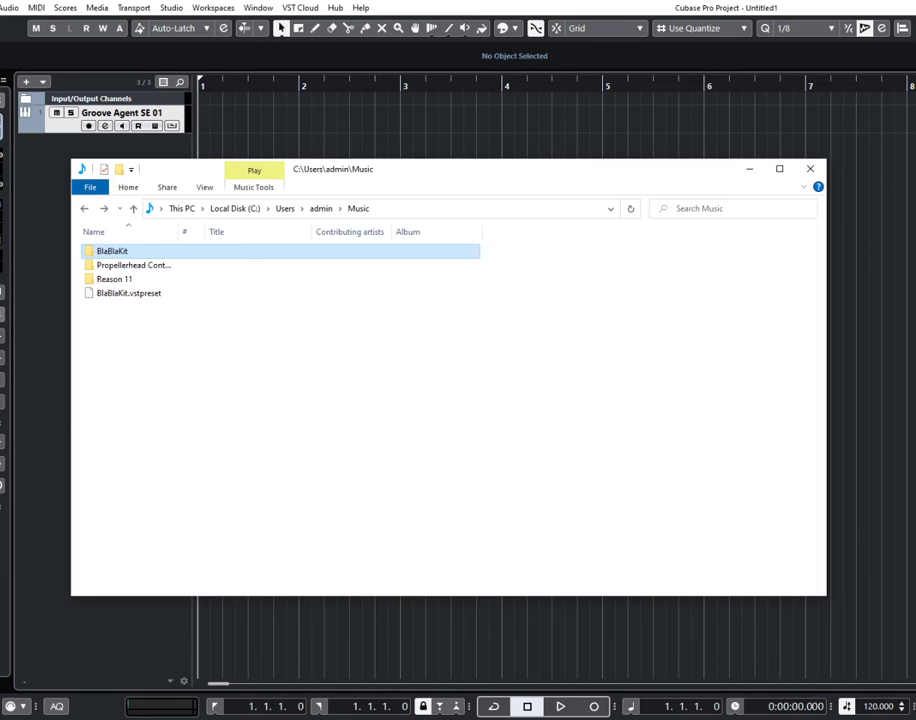
{"action": "left_click", "coordinate": [127, 294]}
{"action": "left_click", "coordinate": [112, 251], "text": "ctrl"}
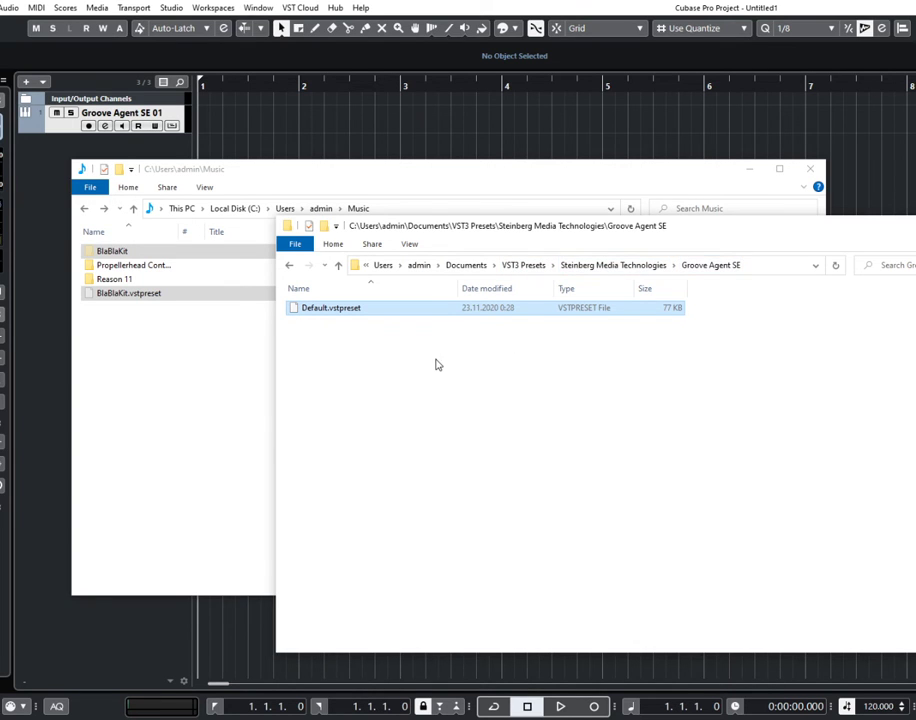
{"action": "left_click", "coordinate": [399, 368]}
{"action": "key", "text": "ctrl+v"}
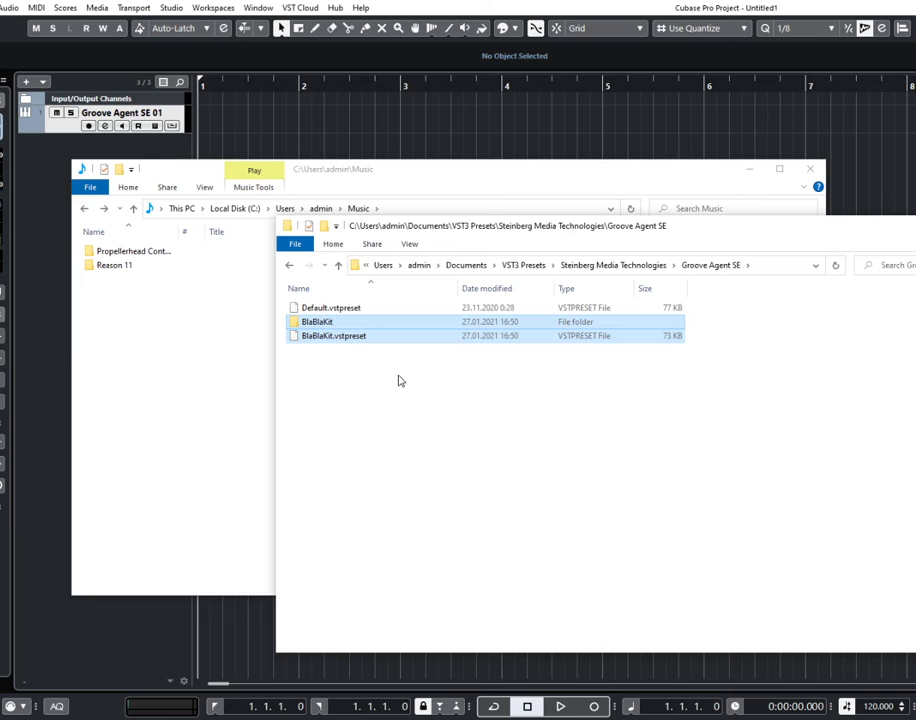
Step: Load BlaBlaKit.vstpreset into Groove Agent SE by searching 'Blabla' in the preset browser
{"action": "left_click", "coordinate": [485, 112]}
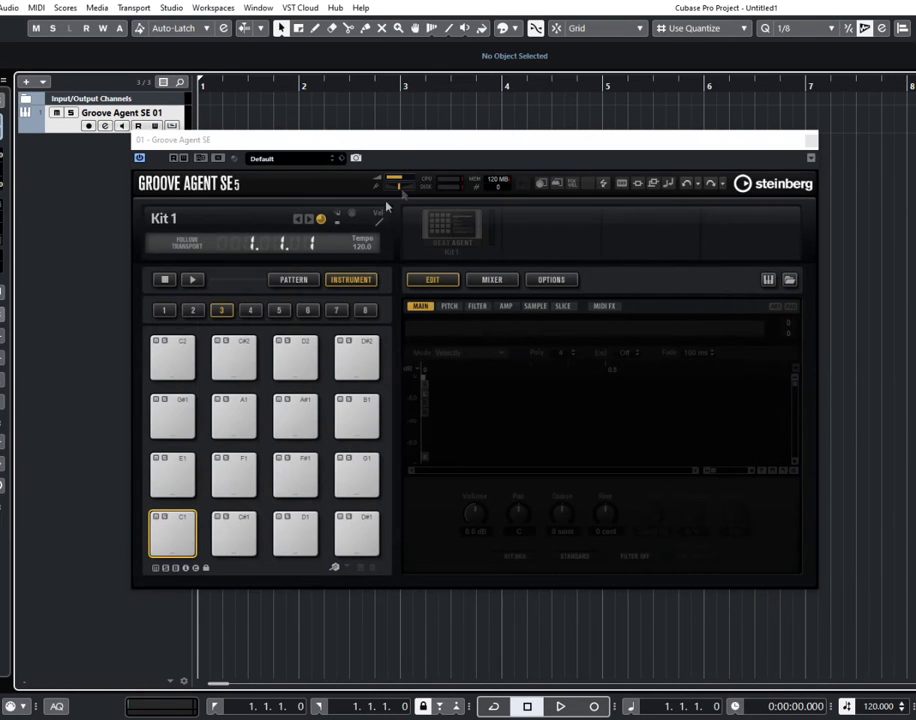
{"action": "left_click", "coordinate": [341, 158]}
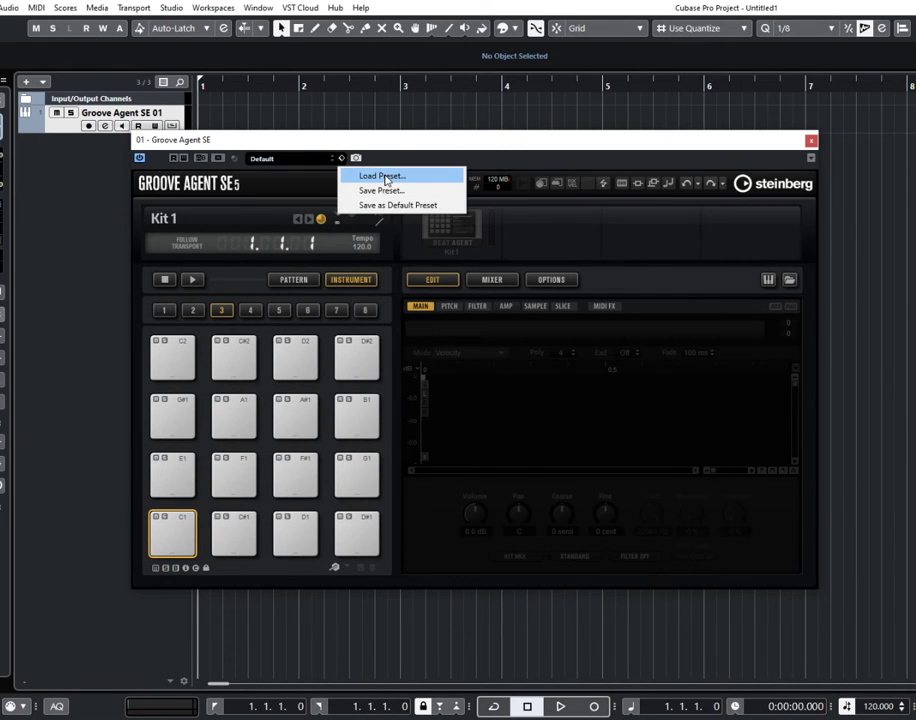
{"action": "left_click", "coordinate": [386, 179]}
{"action": "left_click", "coordinate": [800, 261]}
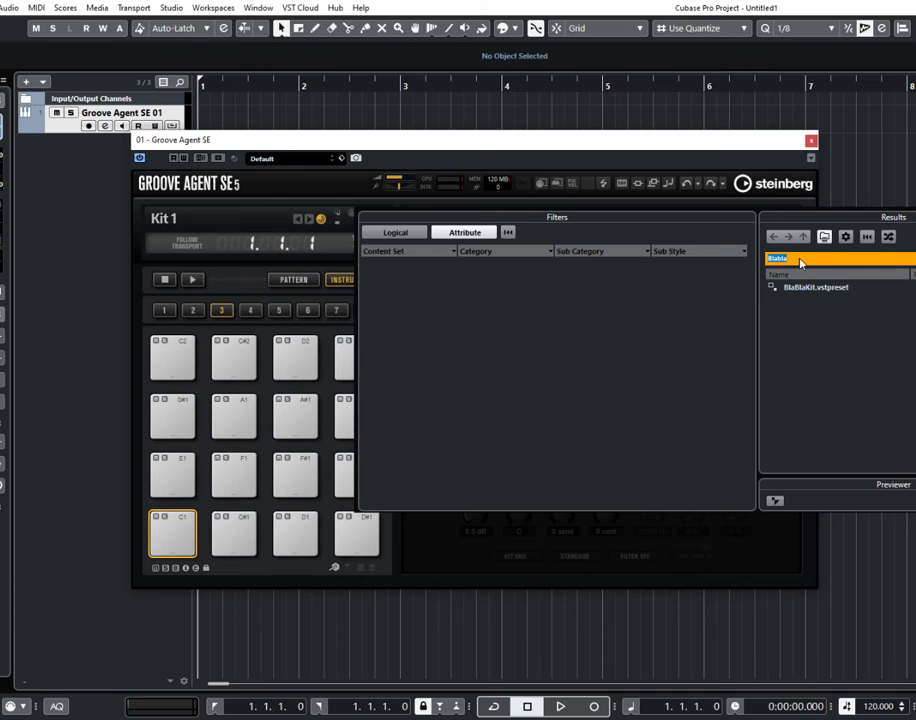
{"action": "type", "text": "Blabla"}
{"action": "left_click", "coordinate": [812, 288]}
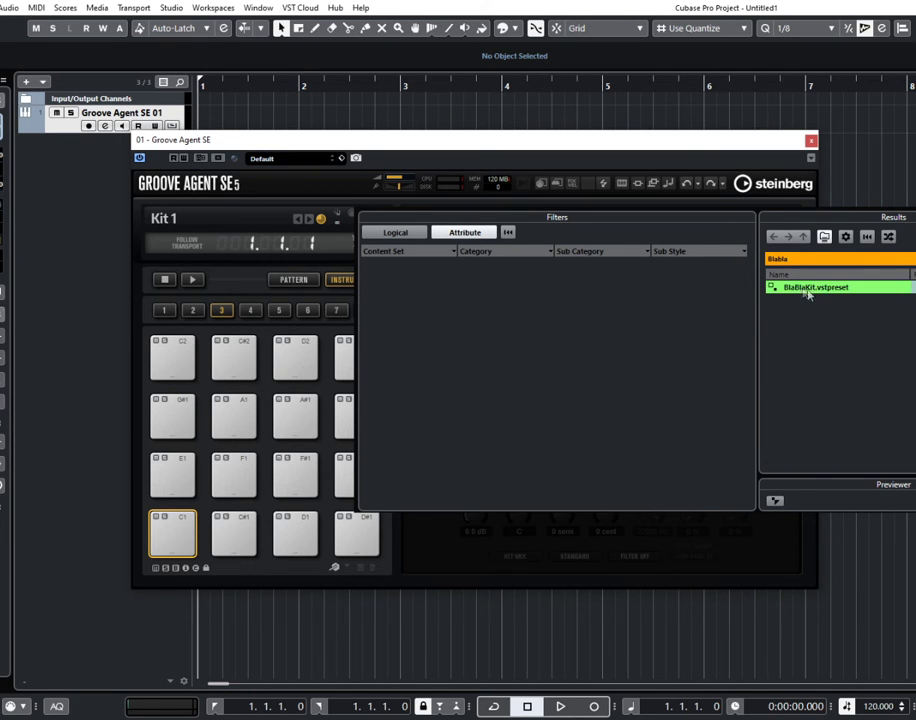
{"action": "left_click", "coordinate": [679, 147]}
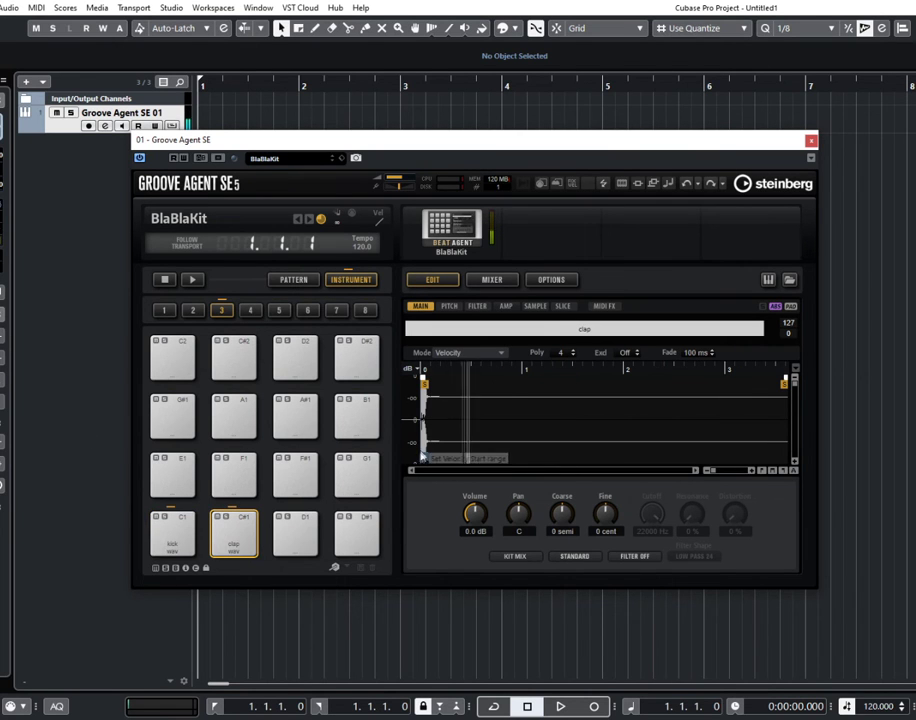
Step: Add a second Groove Agent SE instrument track and close its instrument windows
{"action": "right_click", "coordinate": [73, 190]}
{"action": "left_click", "coordinate": [160, 205]}
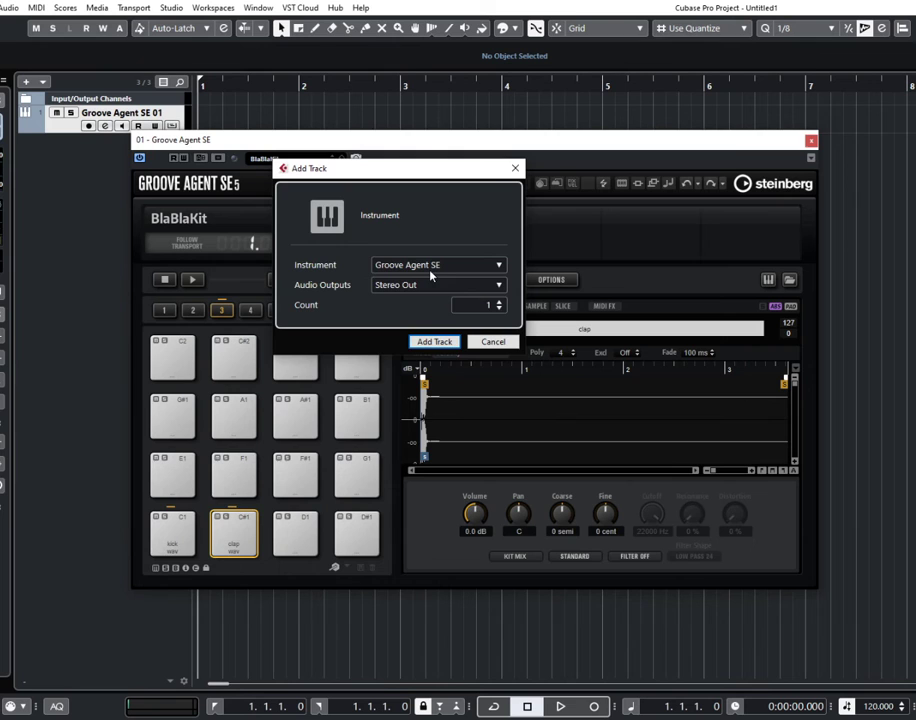
{"action": "left_click", "coordinate": [434, 341]}
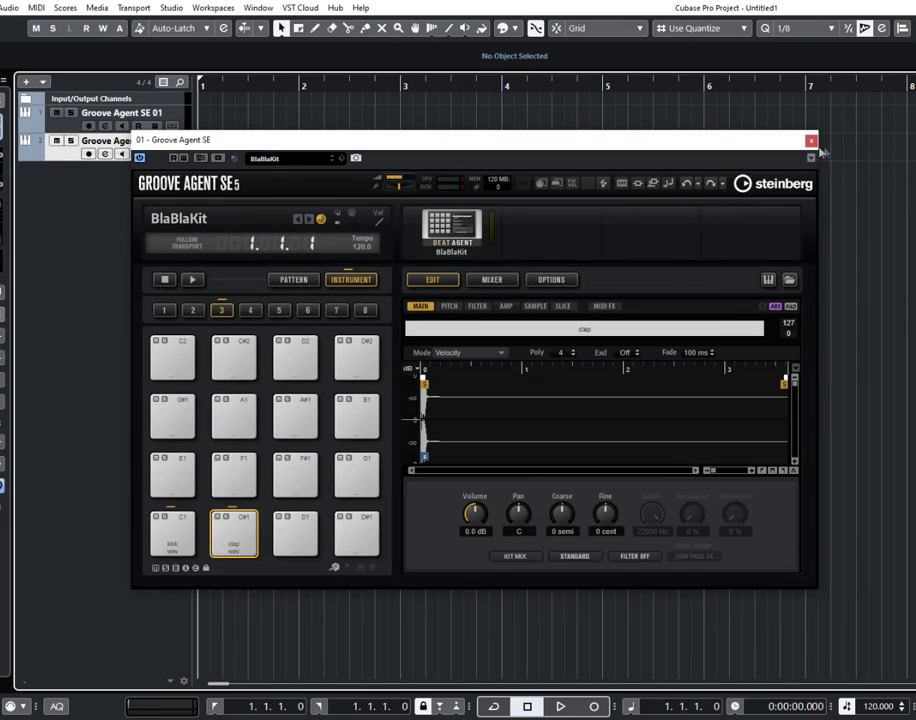
{"action": "key", "text": "Escape"}
Step: Add a Battery 3 instrument track, found by searching 'bat', and reset it to a new default kit
{"action": "right_click", "coordinate": [58, 200]}
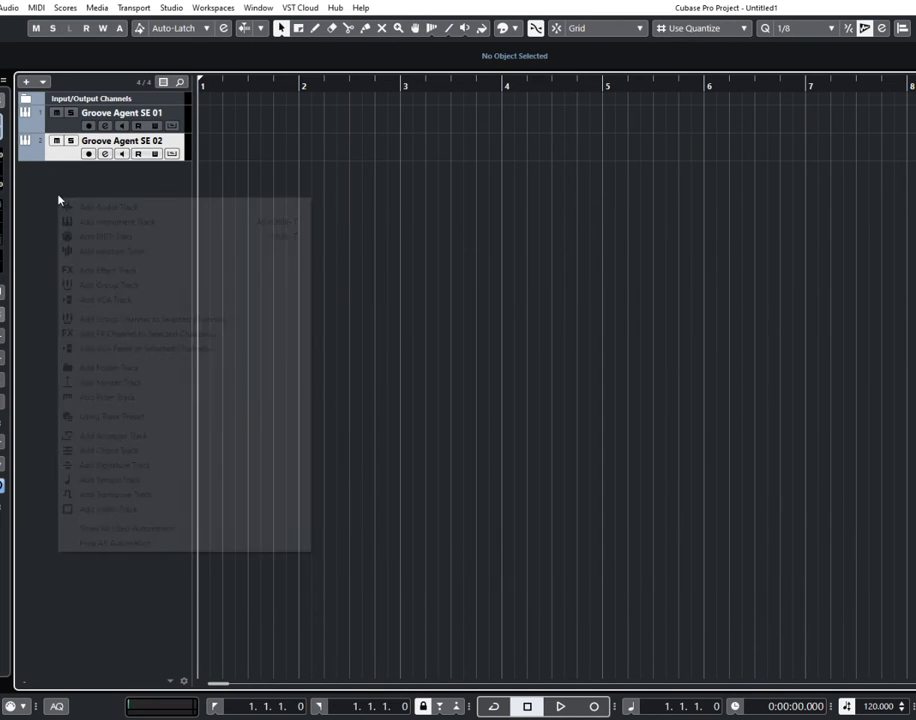
{"action": "left_click", "coordinate": [123, 224]}
{"action": "left_click", "coordinate": [389, 270]}
{"action": "type", "text": "b"}
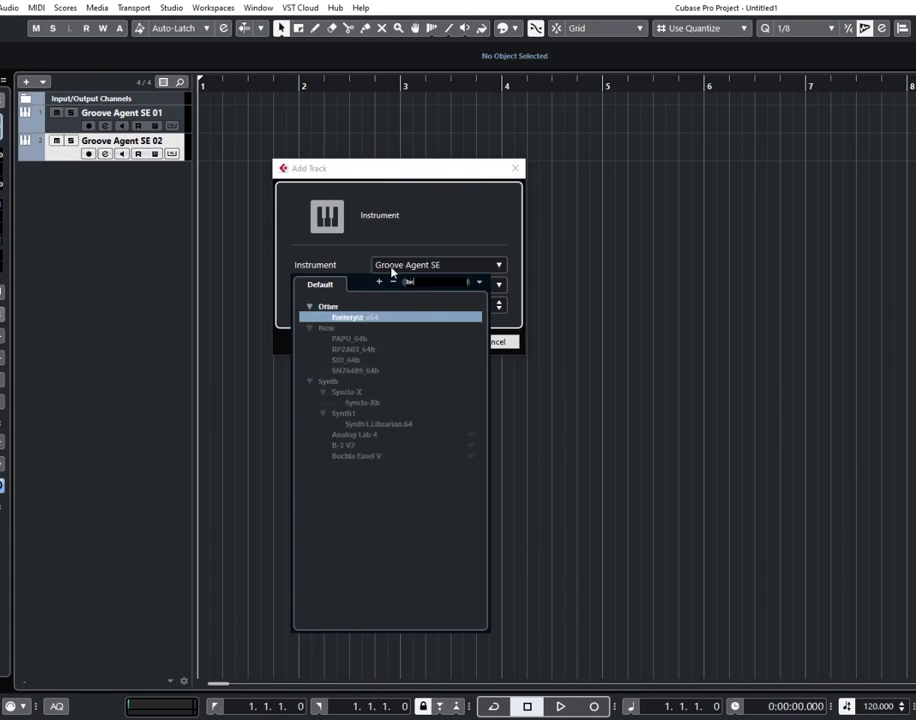
{"action": "type", "text": "at"}
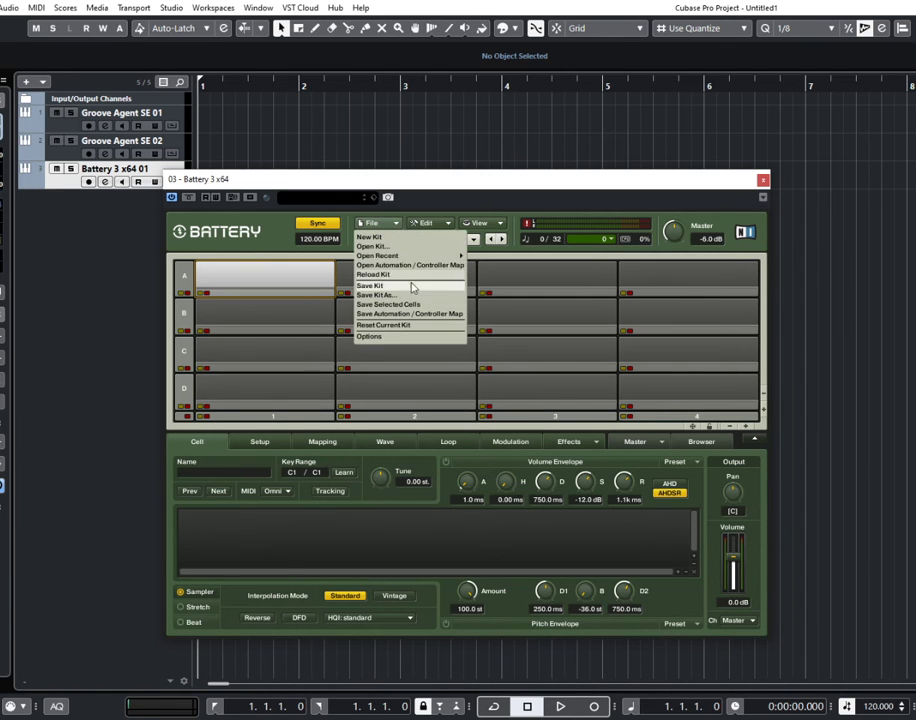
{"action": "left_click", "coordinate": [405, 237]}
{"action": "left_click", "coordinate": [517, 411]}
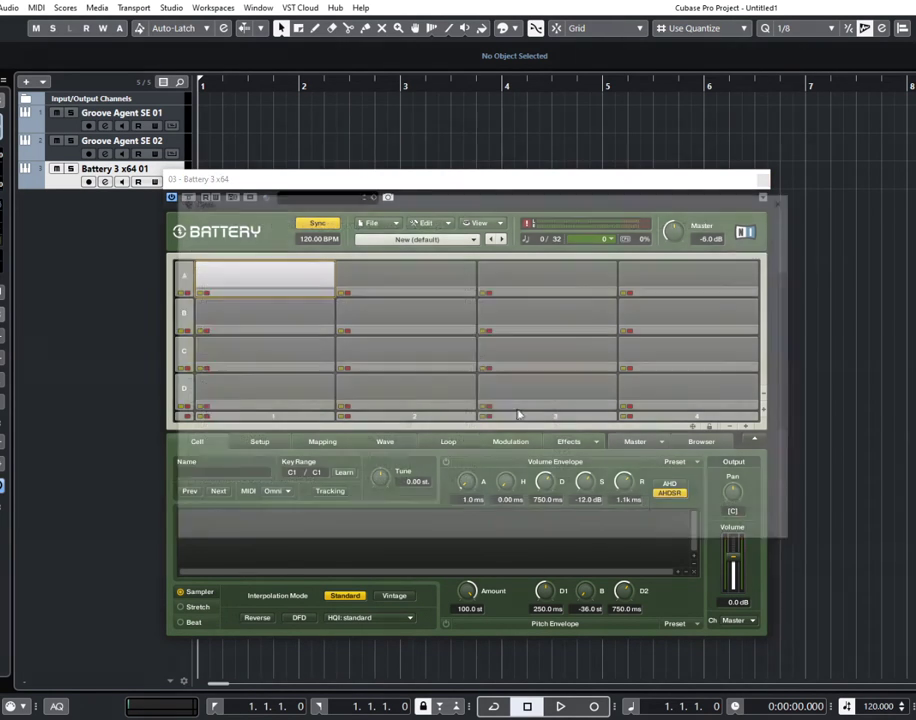
Step: Load the Dragon Kit Demo kit into Battery and select its Snare 2 Mid and Dragon Kick cells
{"action": "left_click", "coordinate": [266, 428]}
{"action": "left_click", "coordinate": [691, 526]}
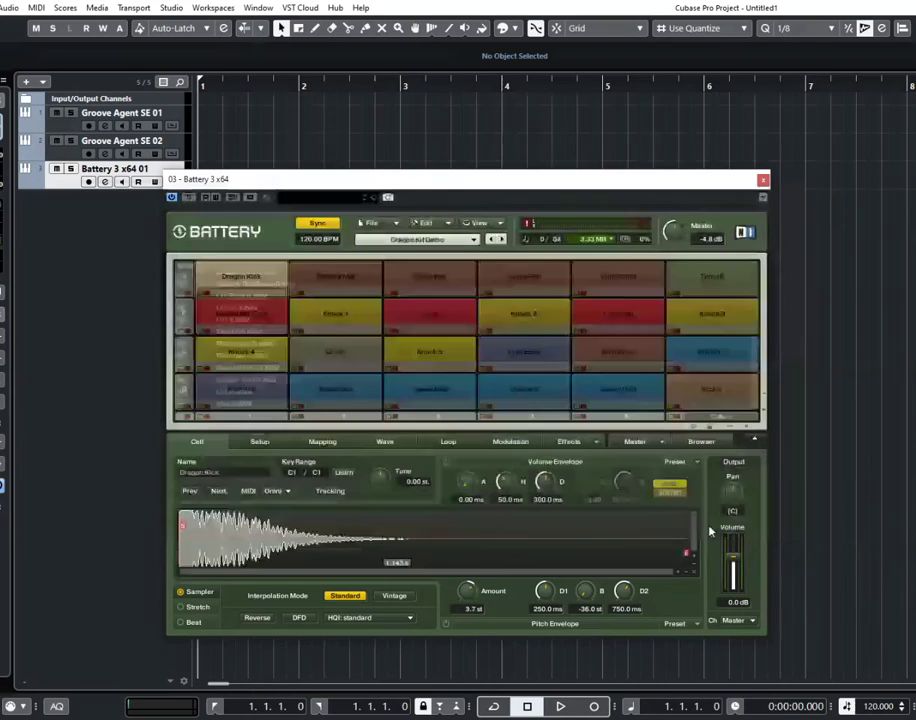
{"action": "left_click", "coordinate": [335, 276]}
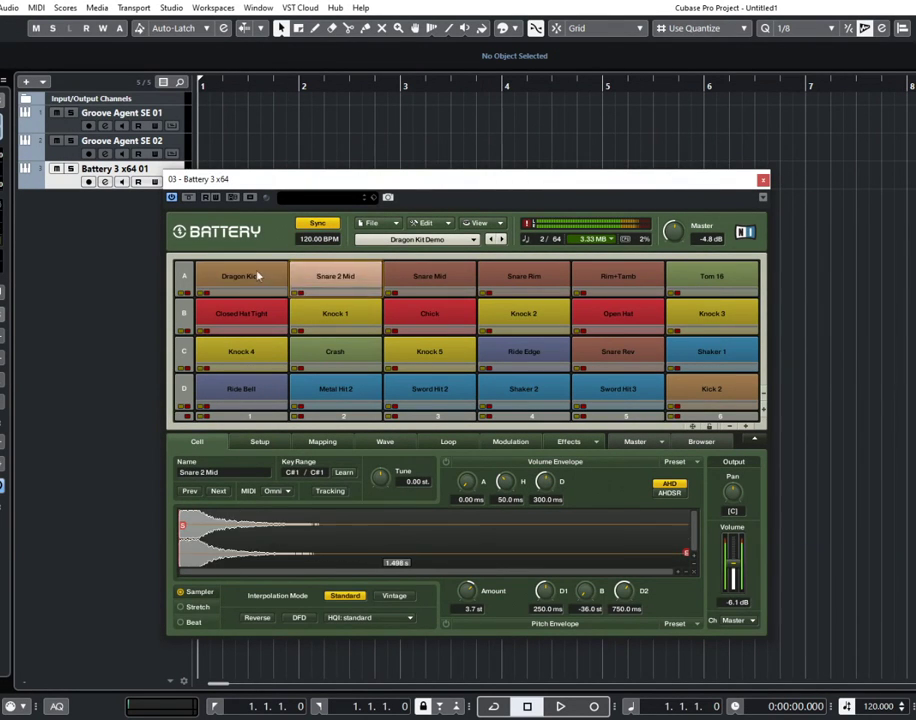
{"action": "left_click", "coordinate": [257, 277]}
{"action": "left_click", "coordinate": [381, 225]}
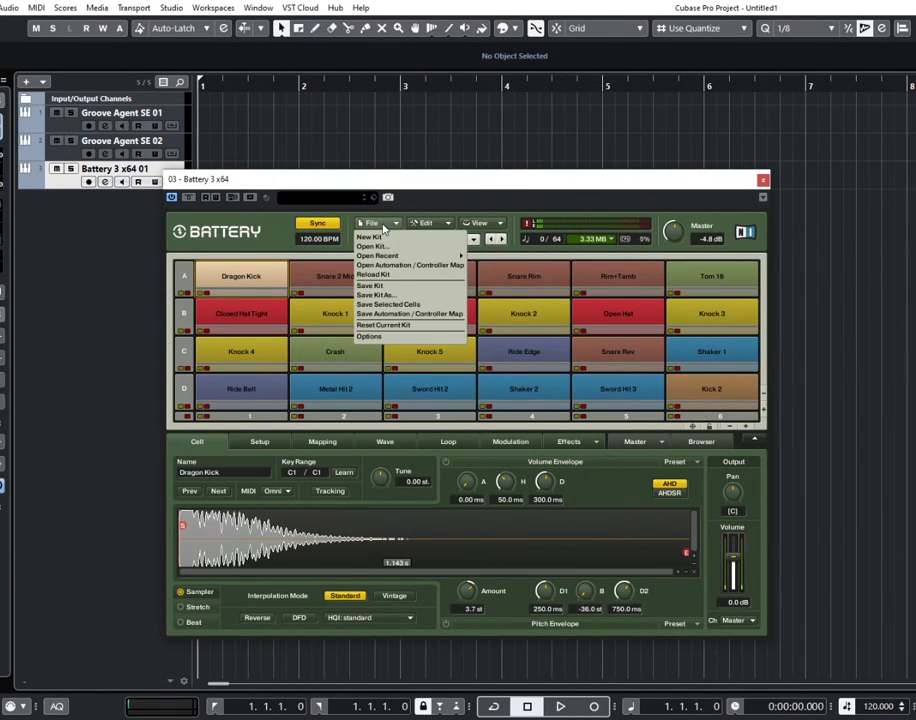
Step: In Battery's Save Kit dialog, set the save mode to a single monolith file
{"action": "left_click", "coordinate": [377, 295]}
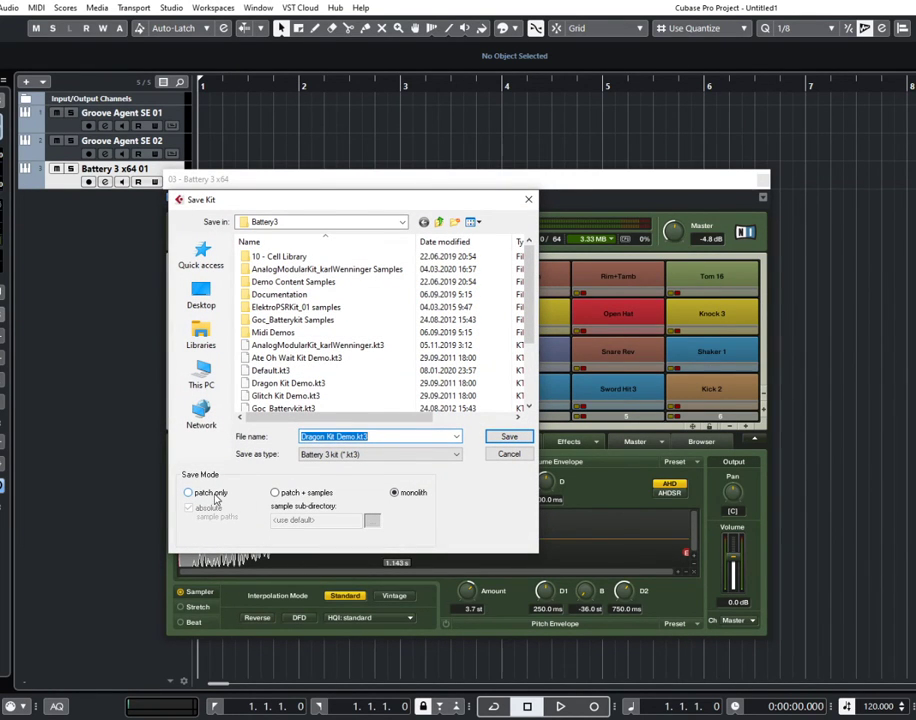
{"action": "left_click", "coordinate": [212, 494]}
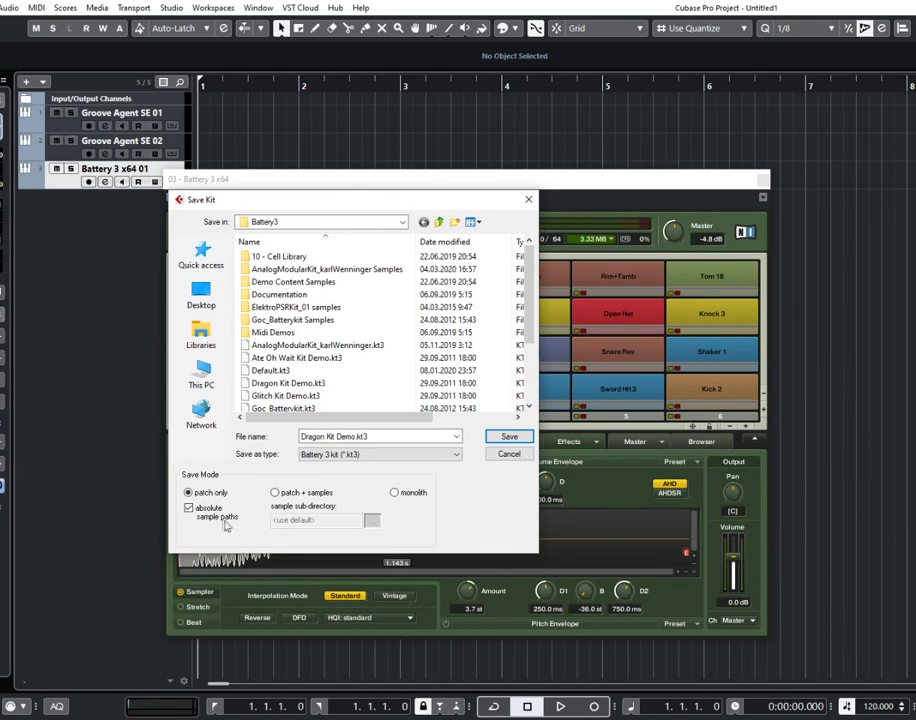
{"action": "left_click", "coordinate": [276, 493]}
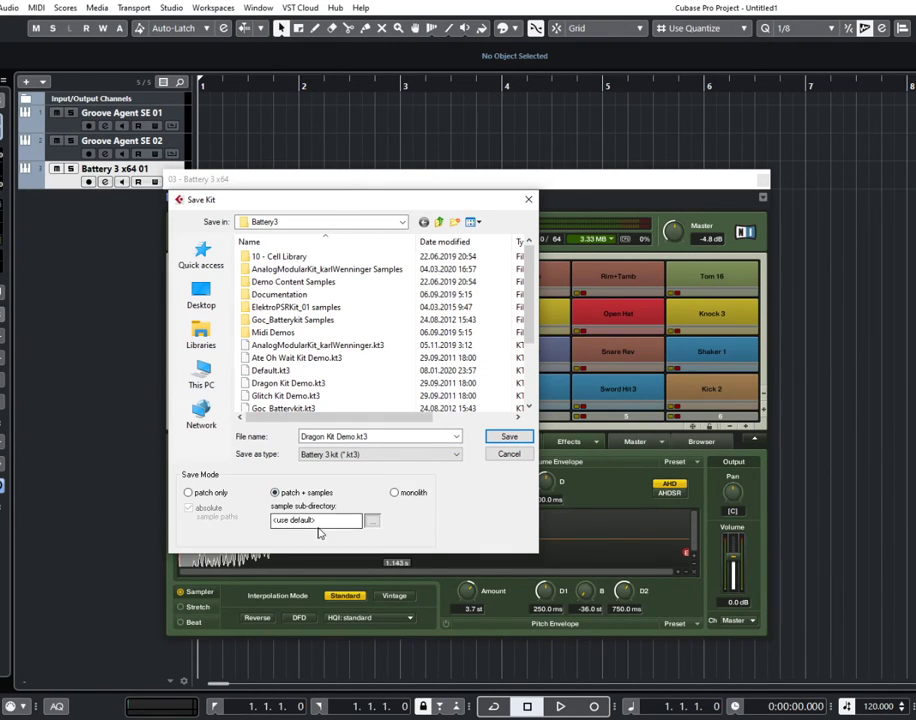
{"action": "left_click", "coordinate": [410, 493]}
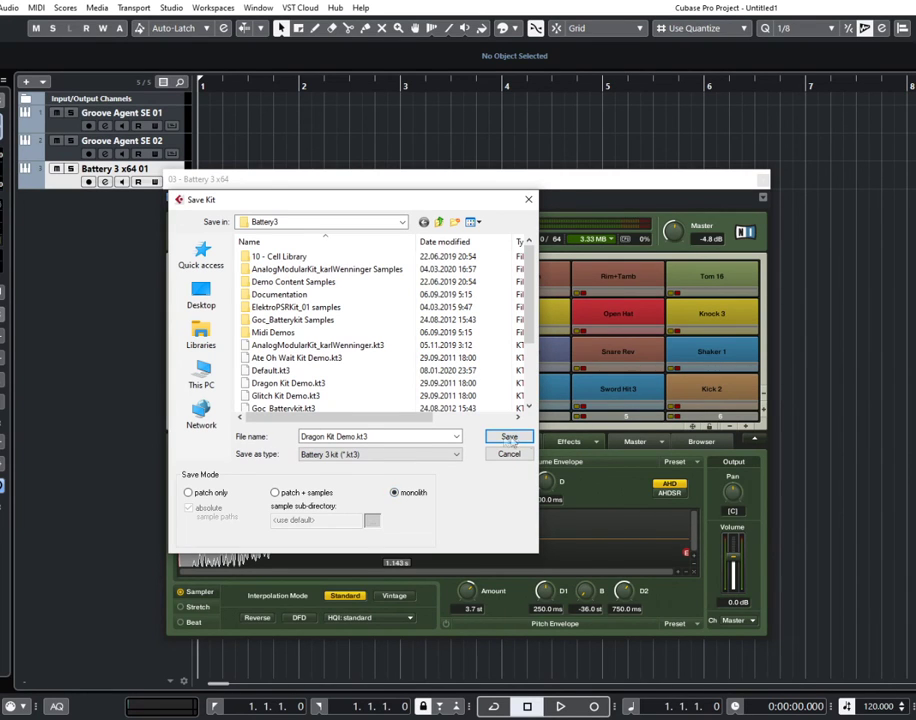
Step: Save the kit as 'Dragon Kit Demo 2' and close the Battery window
{"action": "left_click_drag", "start_coordinate": [301, 436], "coordinate": [367, 436]}
{"action": "left_click", "coordinate": [367, 436]}
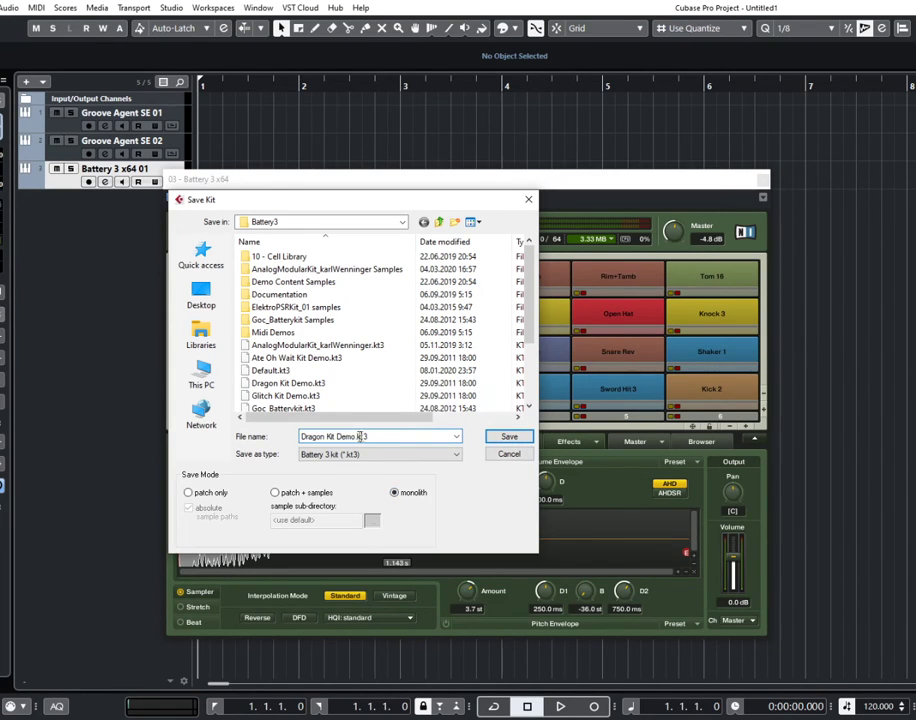
{"action": "key", "text": "BackSpace"}
{"action": "key", "text": "BackSpace"}
{"action": "key", "text": "BackSpace"}
{"action": "type", "text": "2"}
{"action": "left_click", "coordinate": [510, 438]}
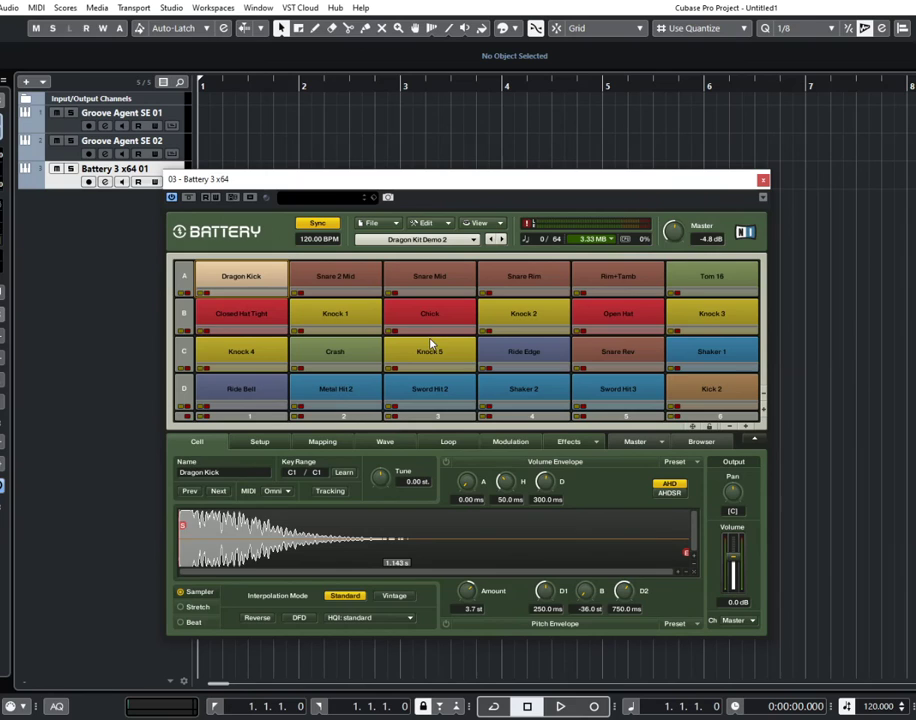
{"action": "left_click", "coordinate": [763, 180]}
Step: Select the Groove Agent SE 02 track, then read the Battery 3 manual and the saving-settings Reddit post
{"action": "left_click", "coordinate": [78, 152]}
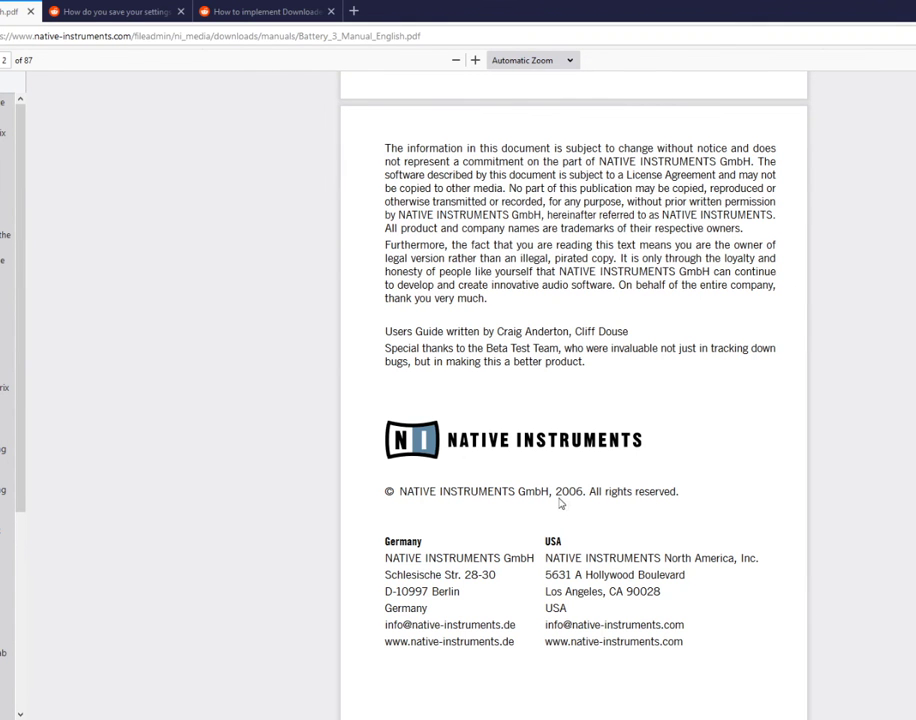
{"action": "left_click_drag", "start_coordinate": [556, 492], "coordinate": [701, 499]}
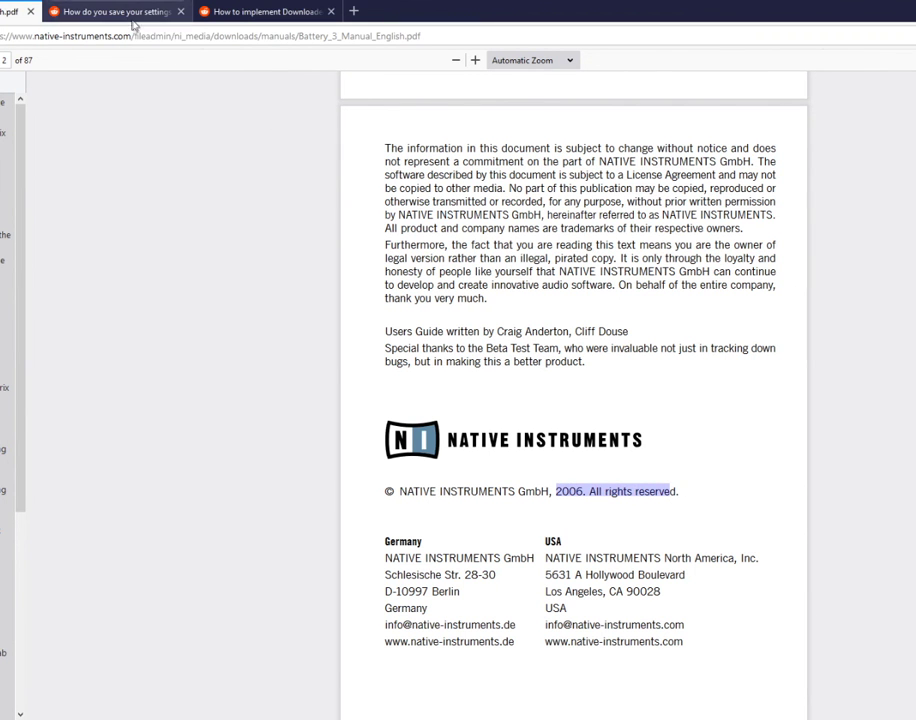
{"action": "left_click", "coordinate": [96, 14]}
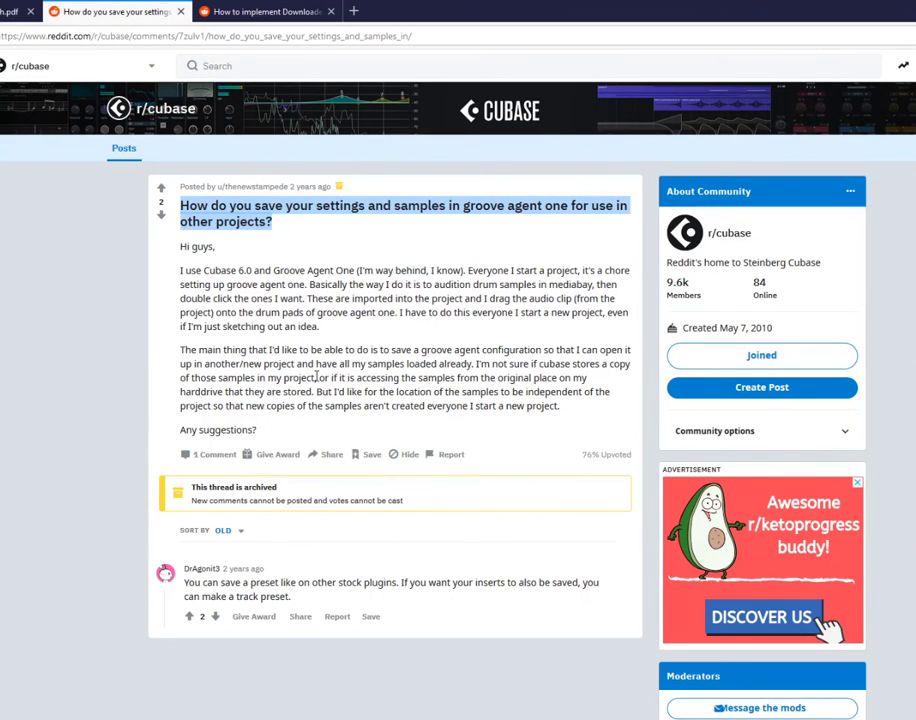
{"action": "left_click", "coordinate": [303, 240]}
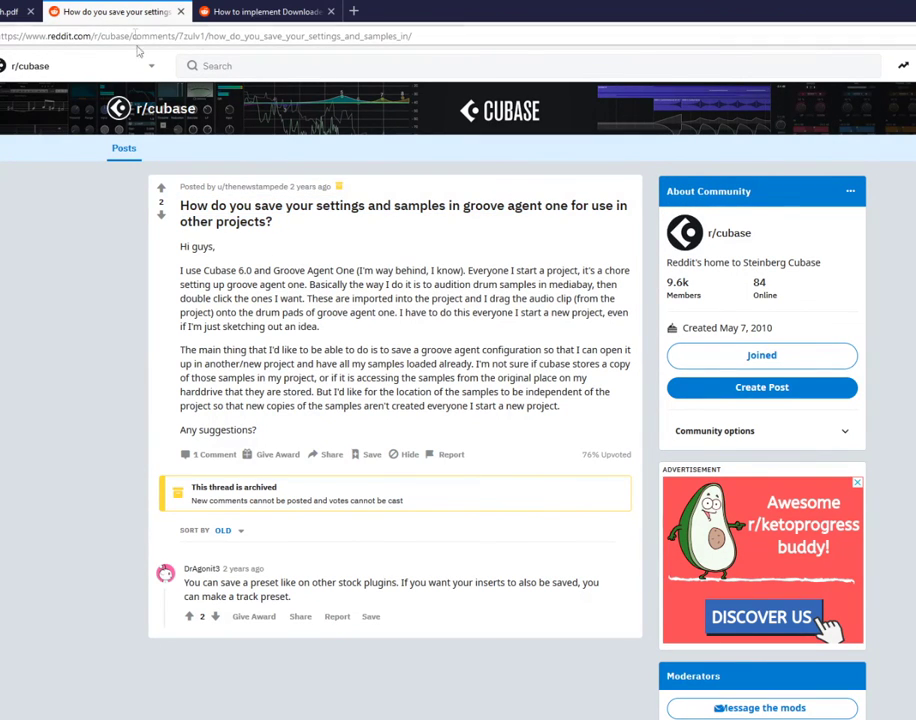
{"action": "left_click_drag", "start_coordinate": [181, 206], "coordinate": [293, 230]}
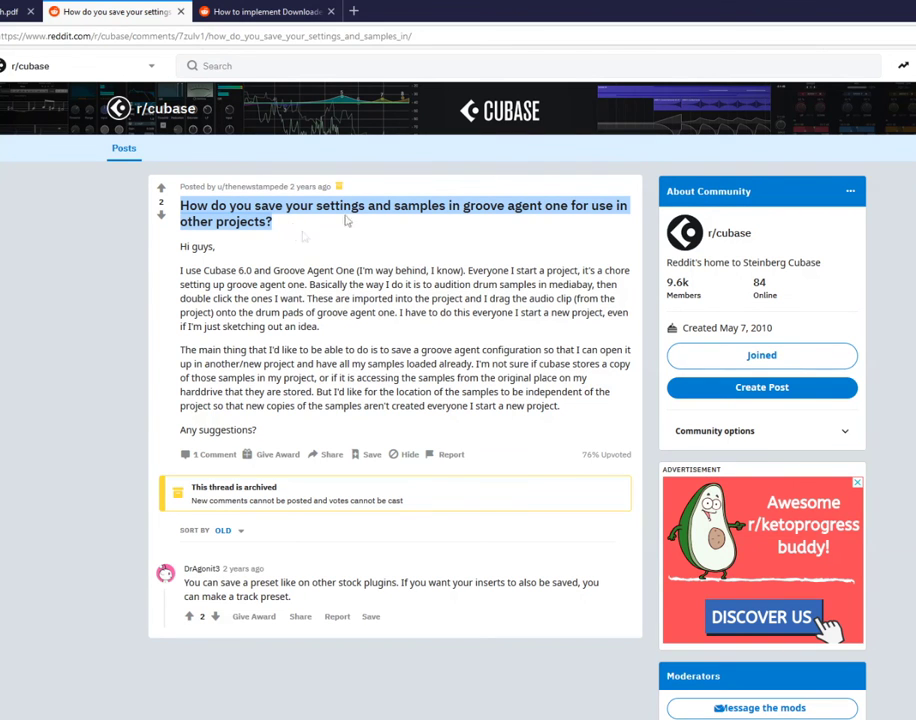
Step: View the 'How to implement Downloaded drumkit into Cubase?' Reddit post, highlighting its title
{"action": "left_click", "coordinate": [240, 12]}
{"action": "left_click_drag", "start_coordinate": [506, 174], "coordinate": [186, 162]}
{"action": "left_click", "coordinate": [300, 165]}
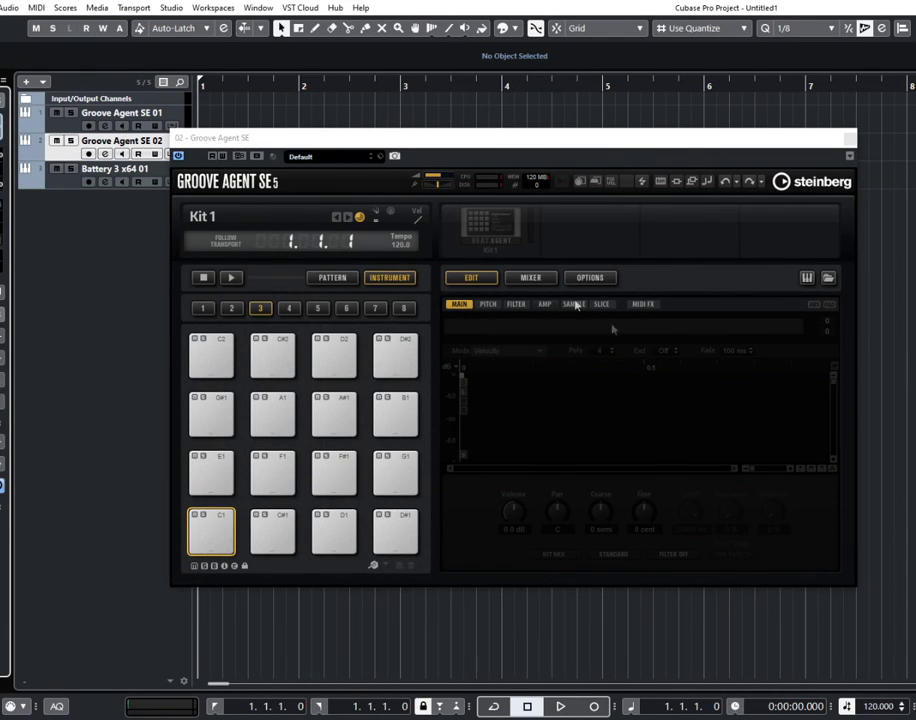
Step: Nudge the Groove Agent SE 02 editor window down and back up
{"action": "left_click_drag", "start_coordinate": [620, 148], "coordinate": [623, 162]}
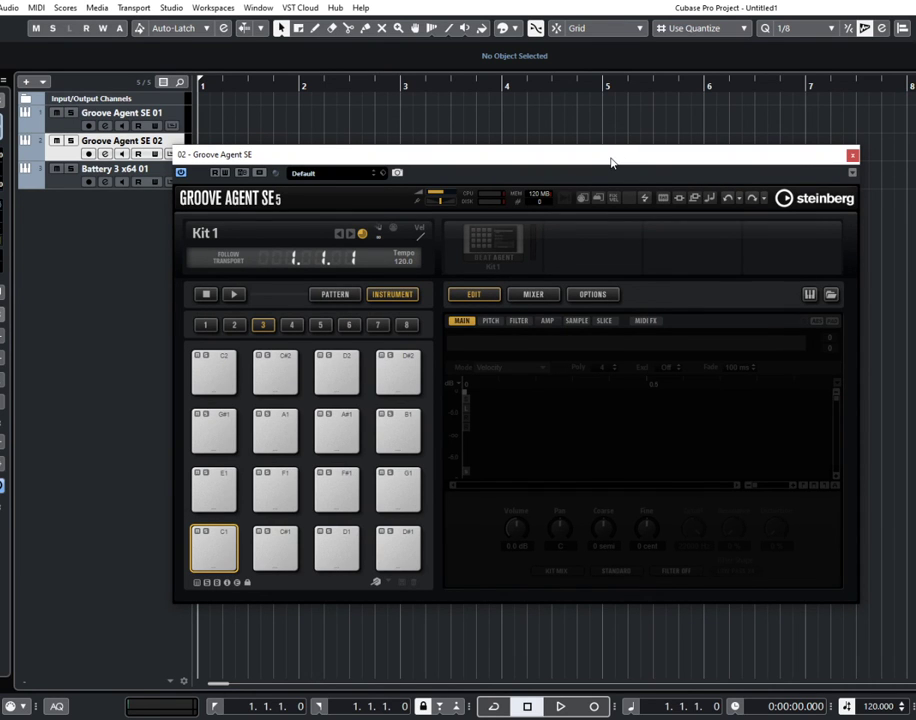
{"action": "left_click_drag", "start_coordinate": [612, 161], "coordinate": [609, 144]}
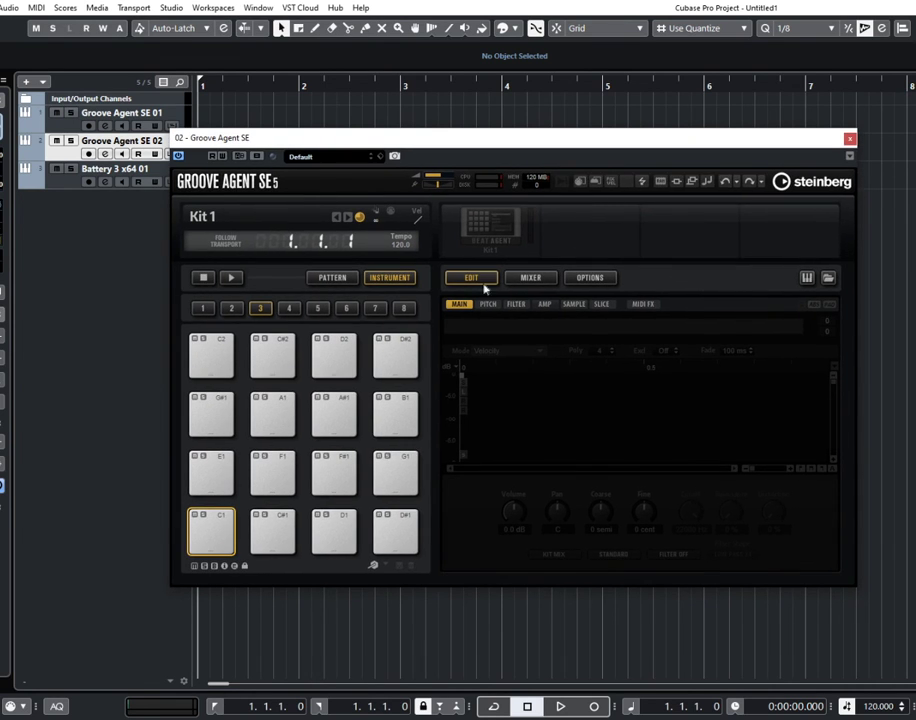